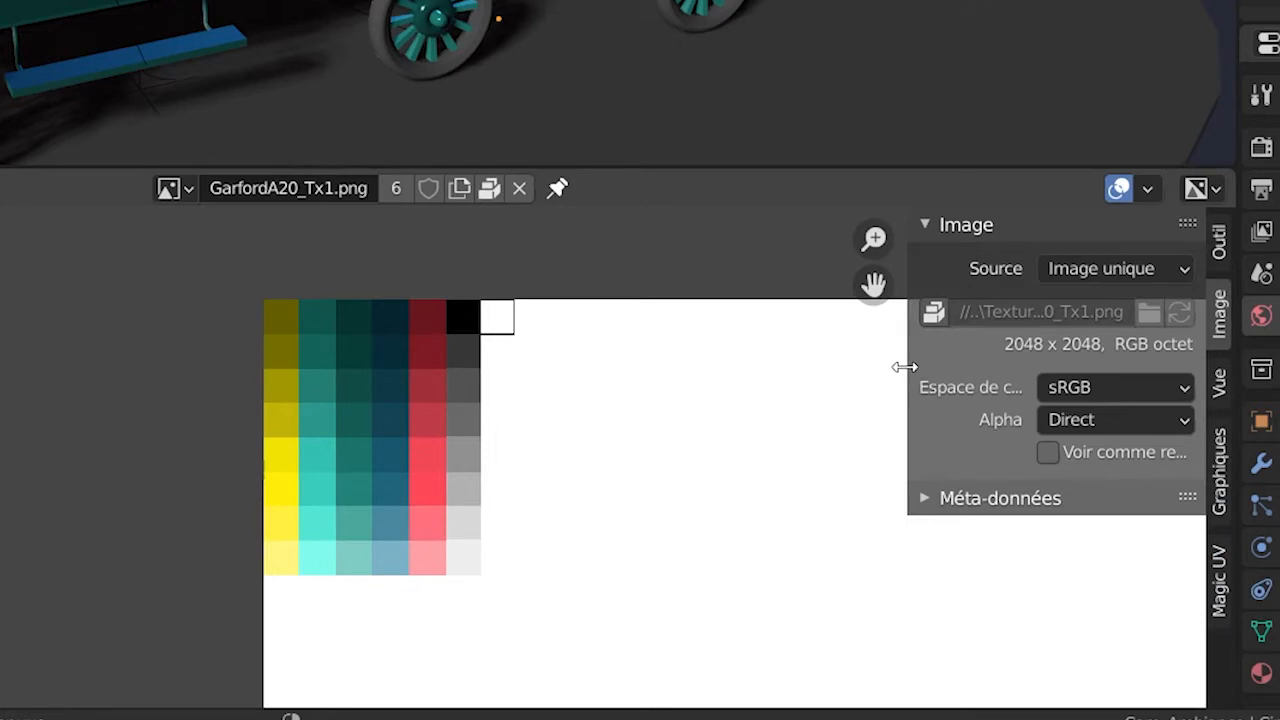
Widen the image properties sidebar and examine the unpack options for the packed texture GarfordA20_Tx1.png
drag(905, 364, 576, 369)
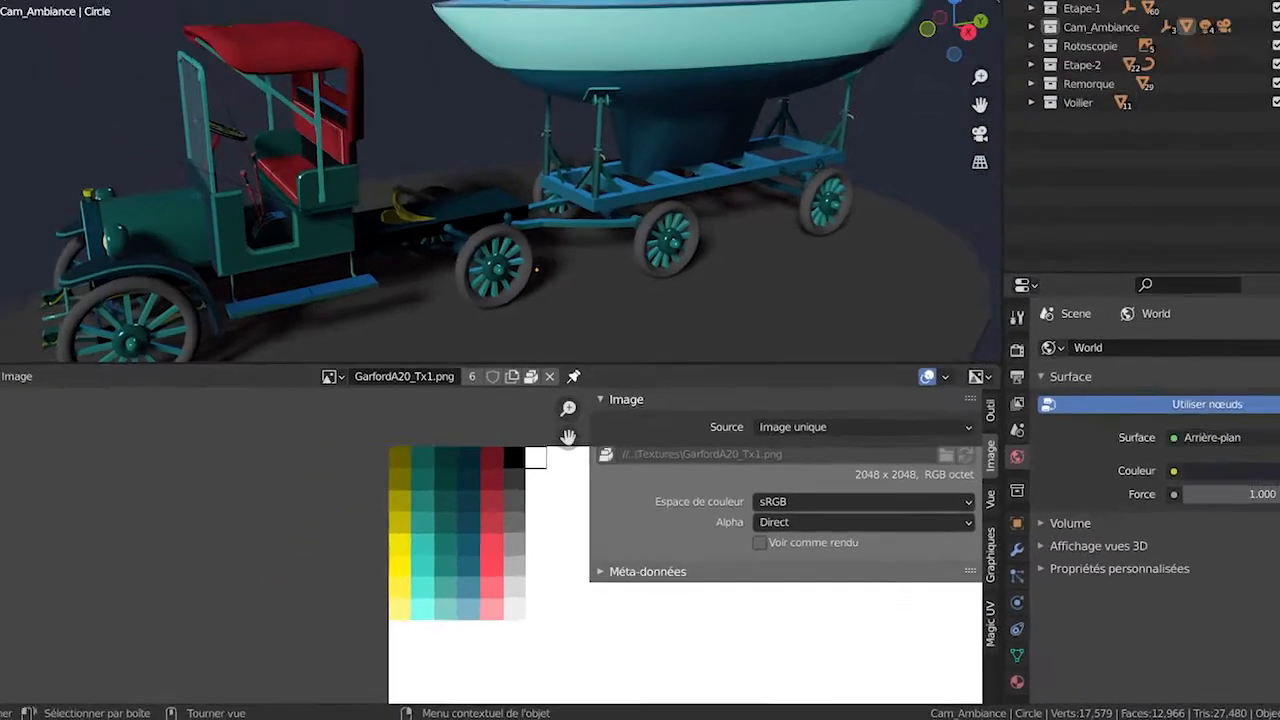
click(42, 30)
mouse_move(103, 295)
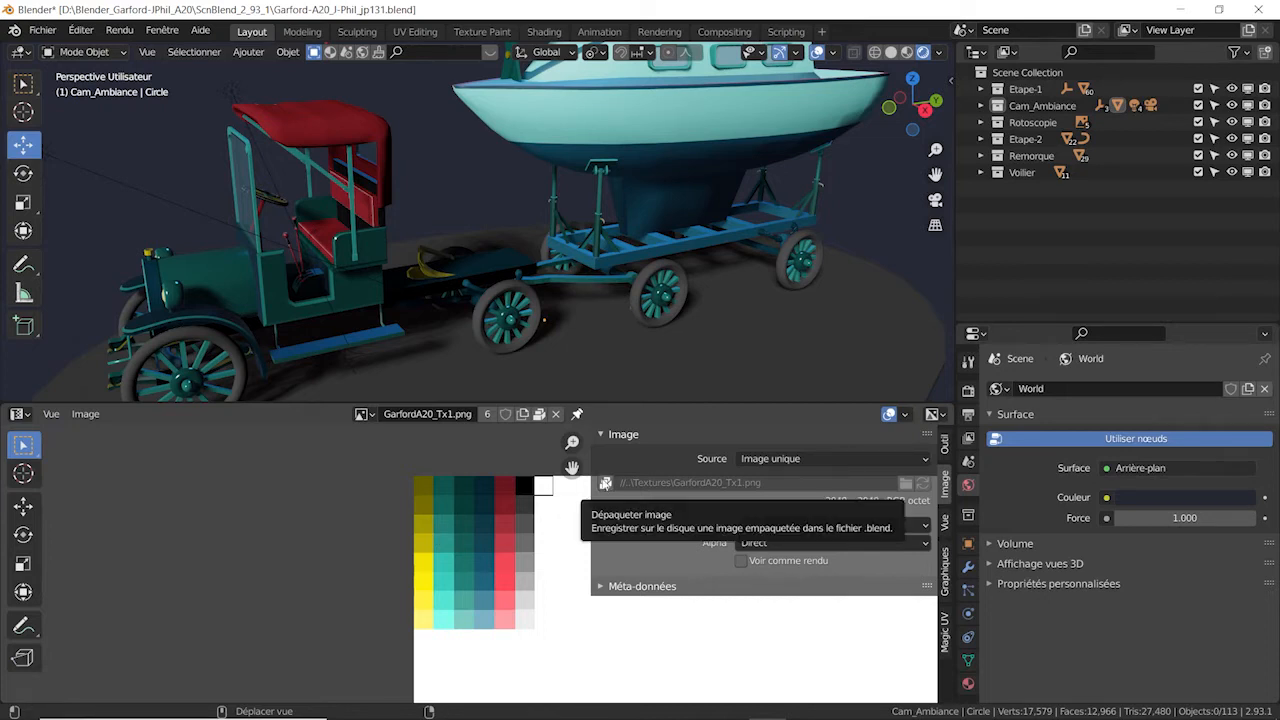
click(605, 484)
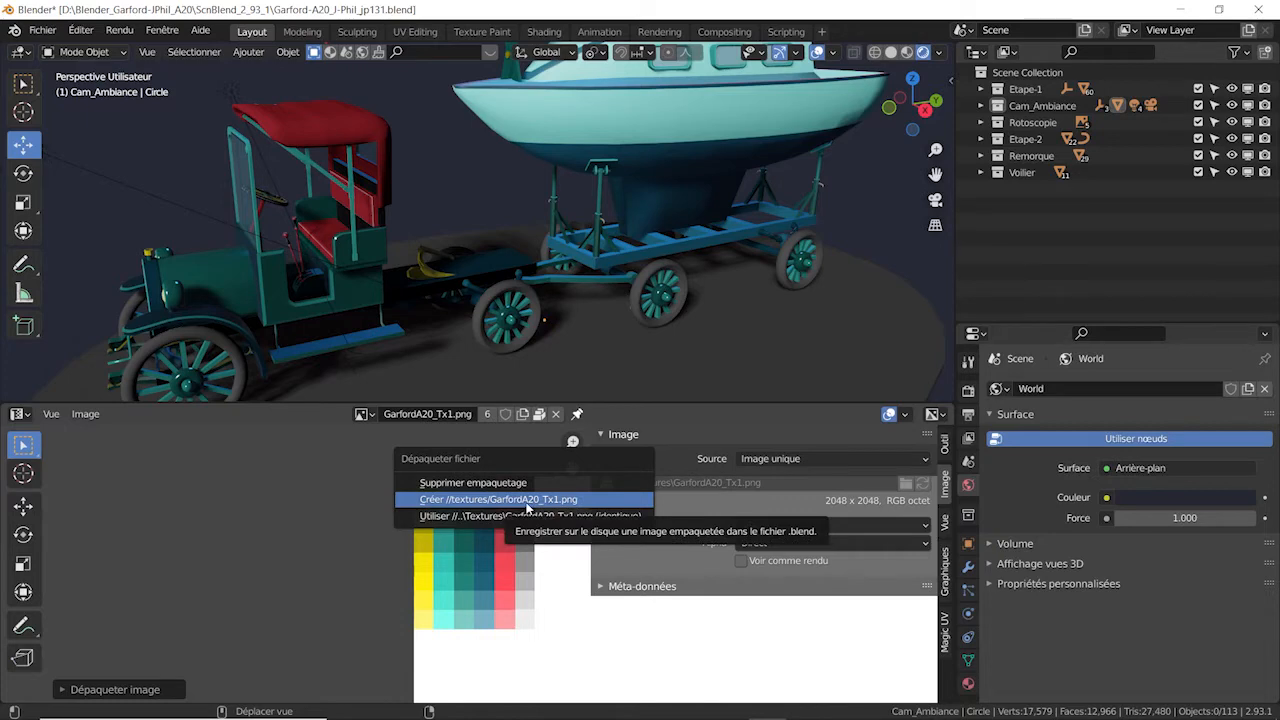
Enlarge the 3D viewport and delete the Cam_Ambiance collection together with its whole hierarchy
drag(649, 403, 640, 676)
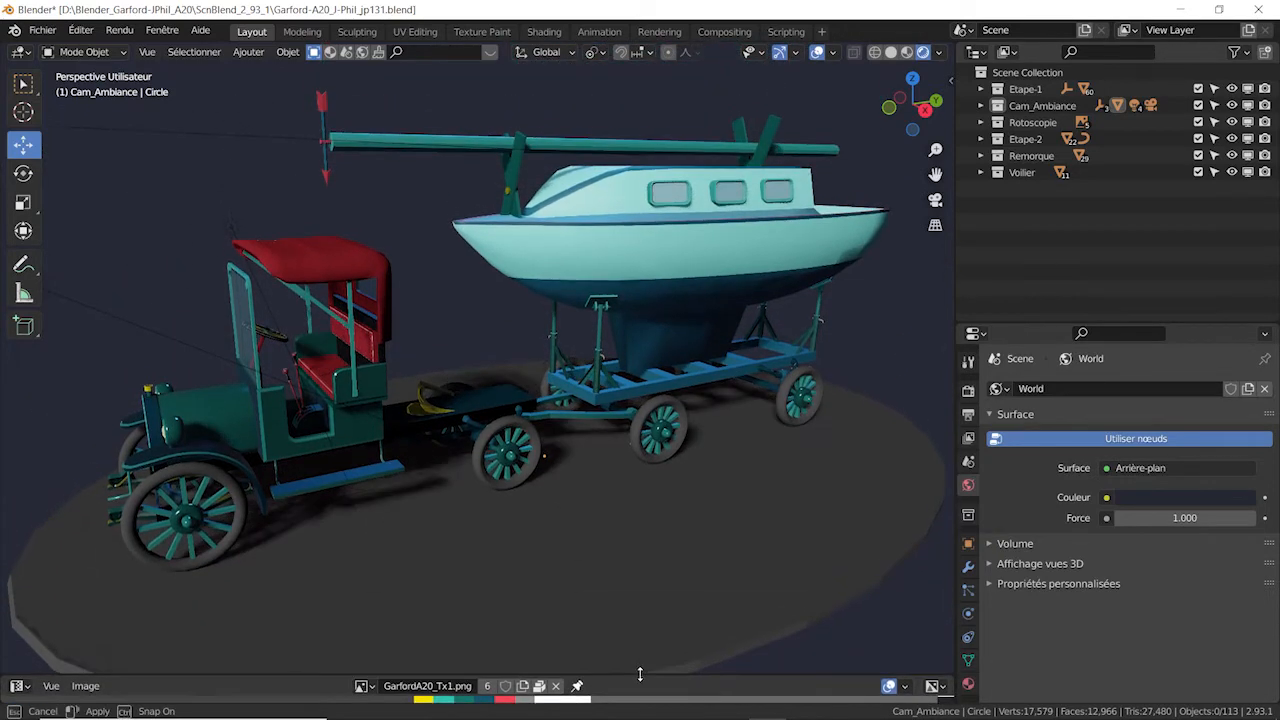
click(980, 105)
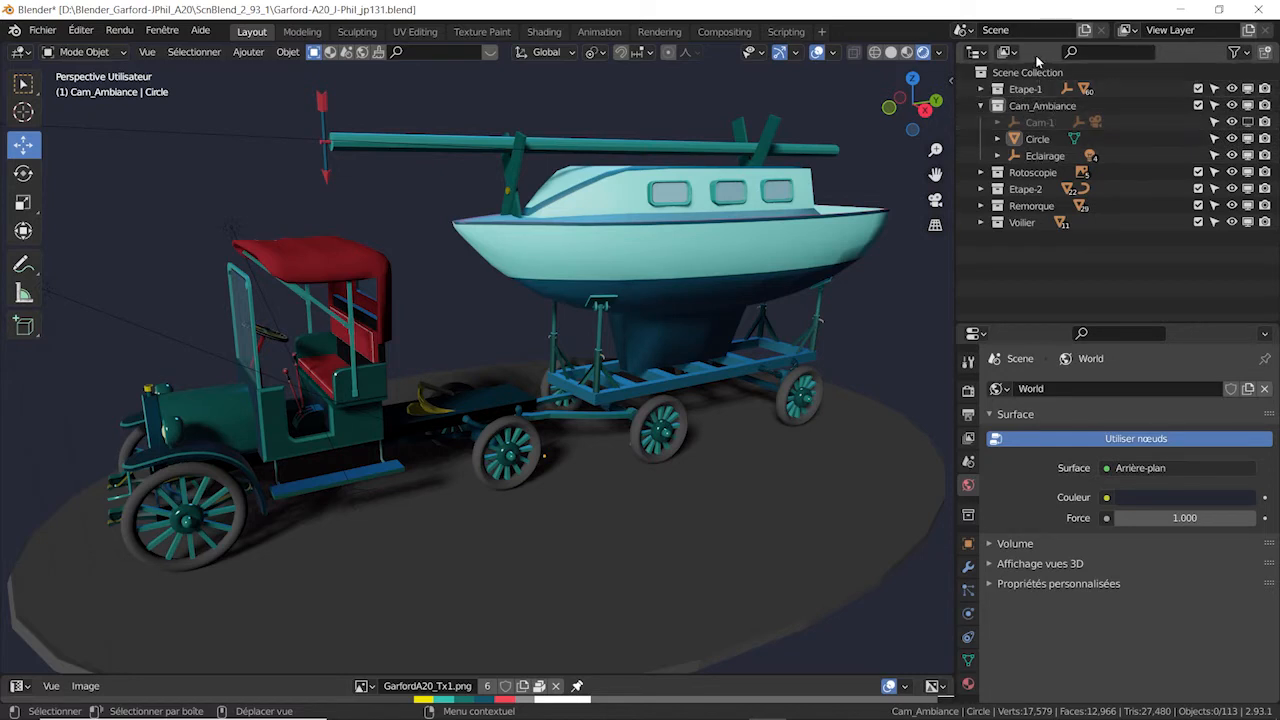
click(1043, 106)
right_click(1043, 106)
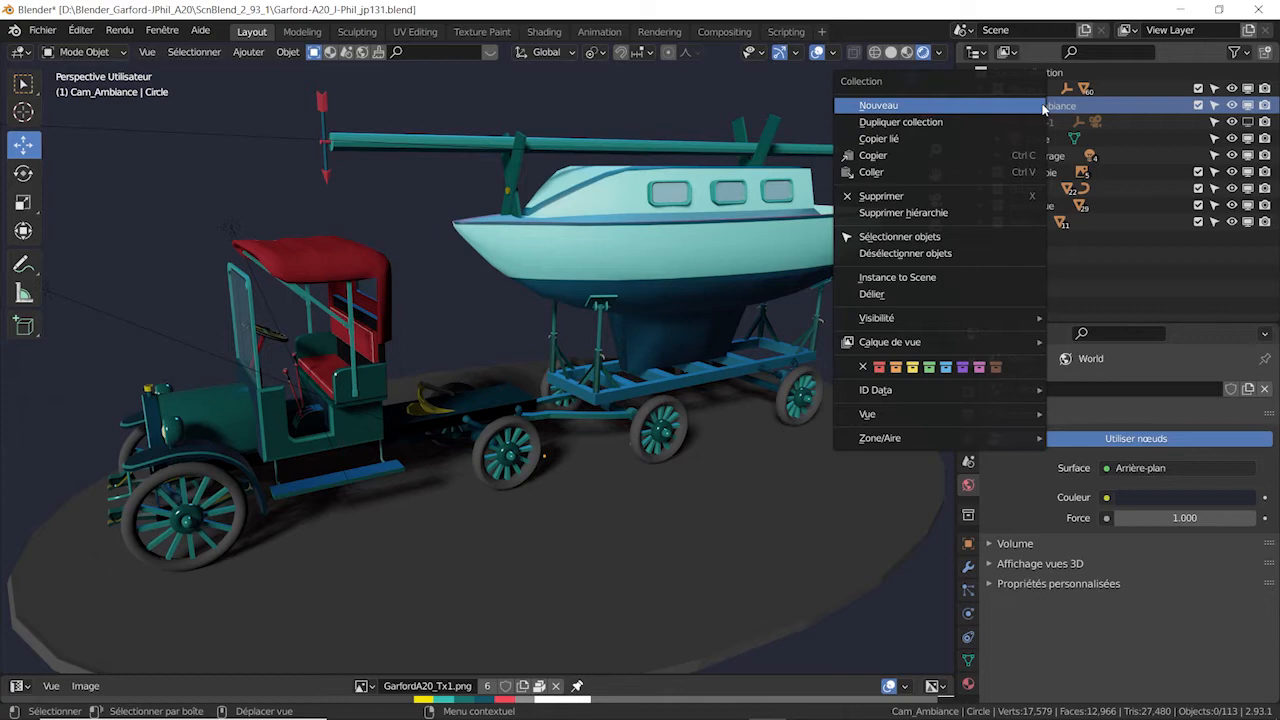
click(970, 216)
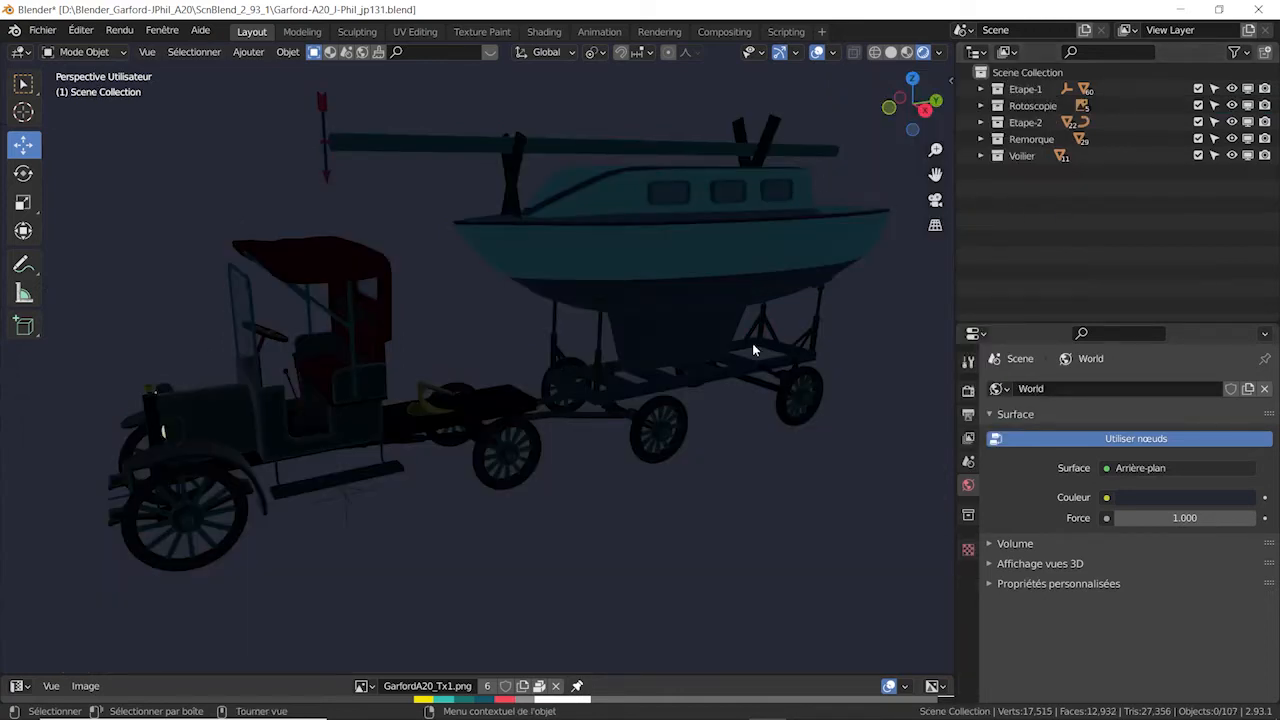
Show the scene in wireframe quad view and frame the truck's reference drawing in the front view
click(1040, 107)
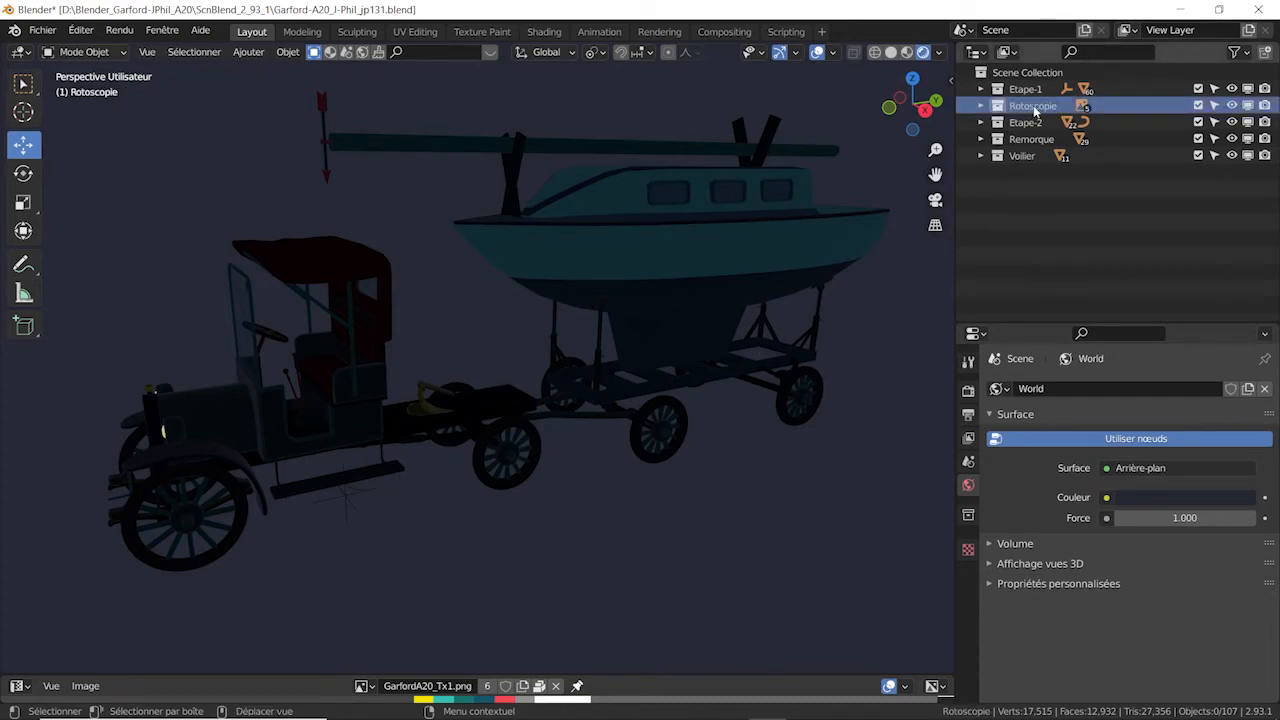
click(874, 52)
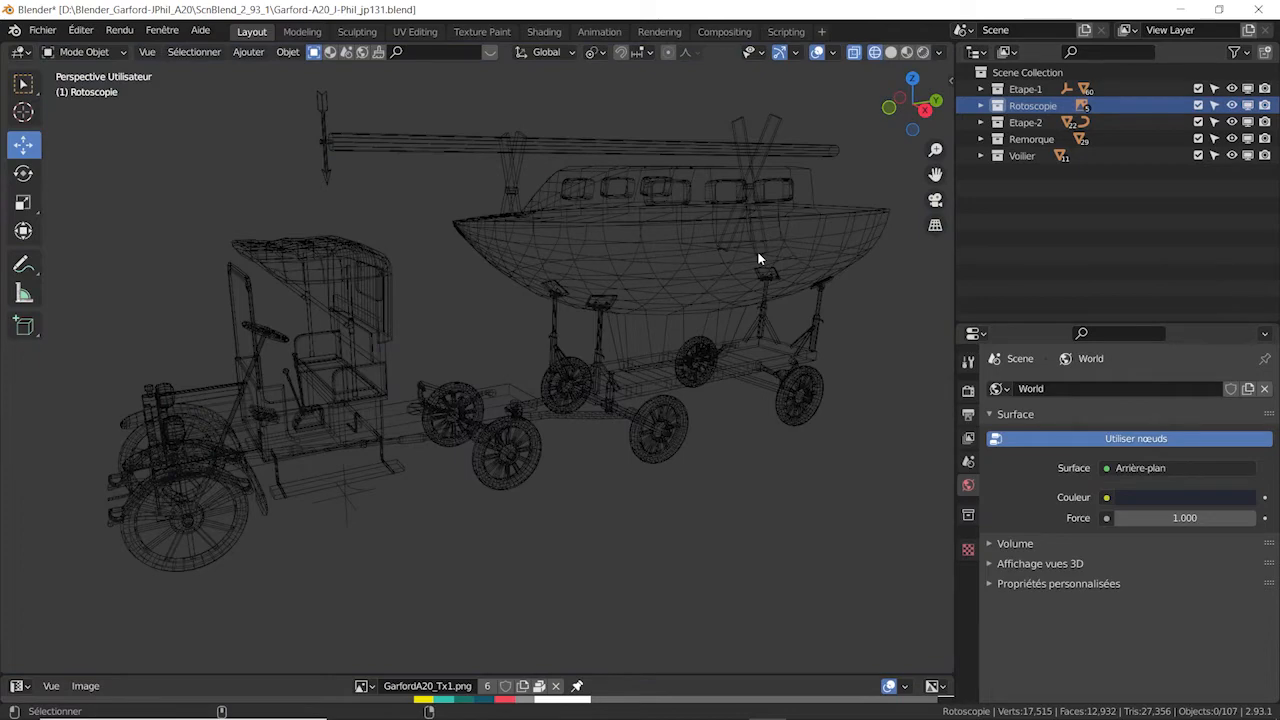
key(ctrl+alt+q)
scroll(305, 468, up, 9)
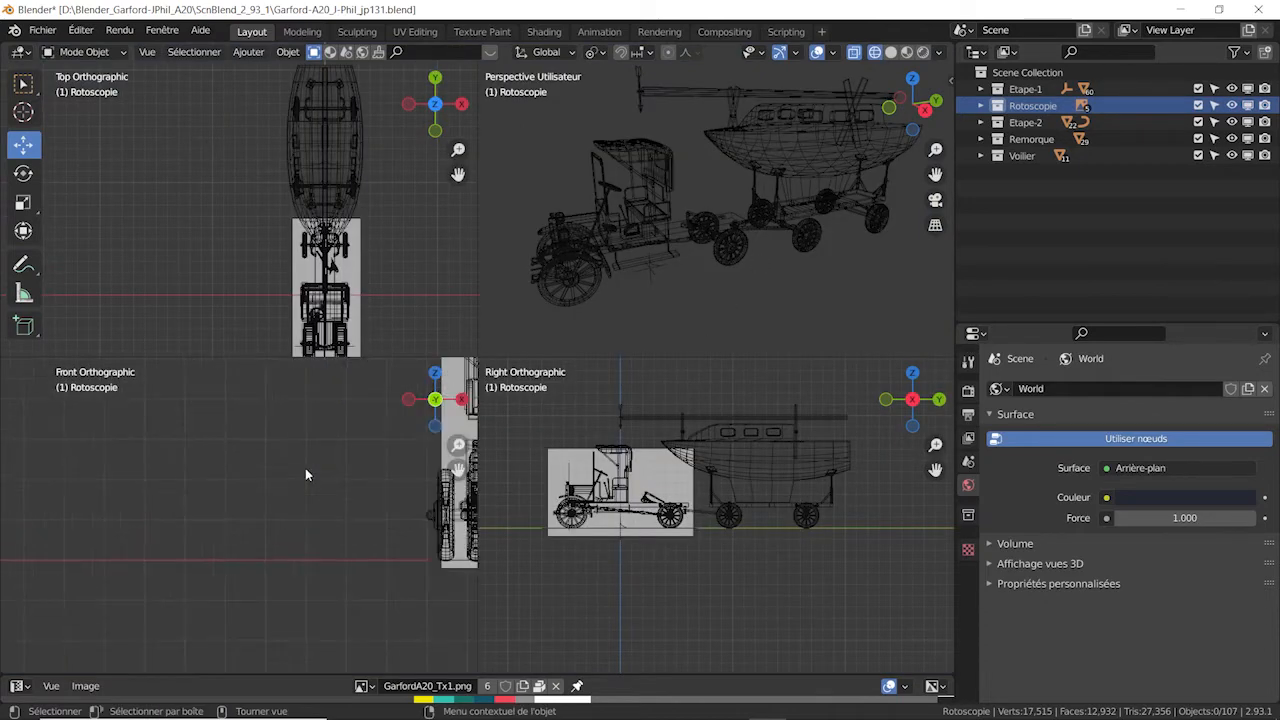
shift+middle_drag(350, 466, 2, 533)
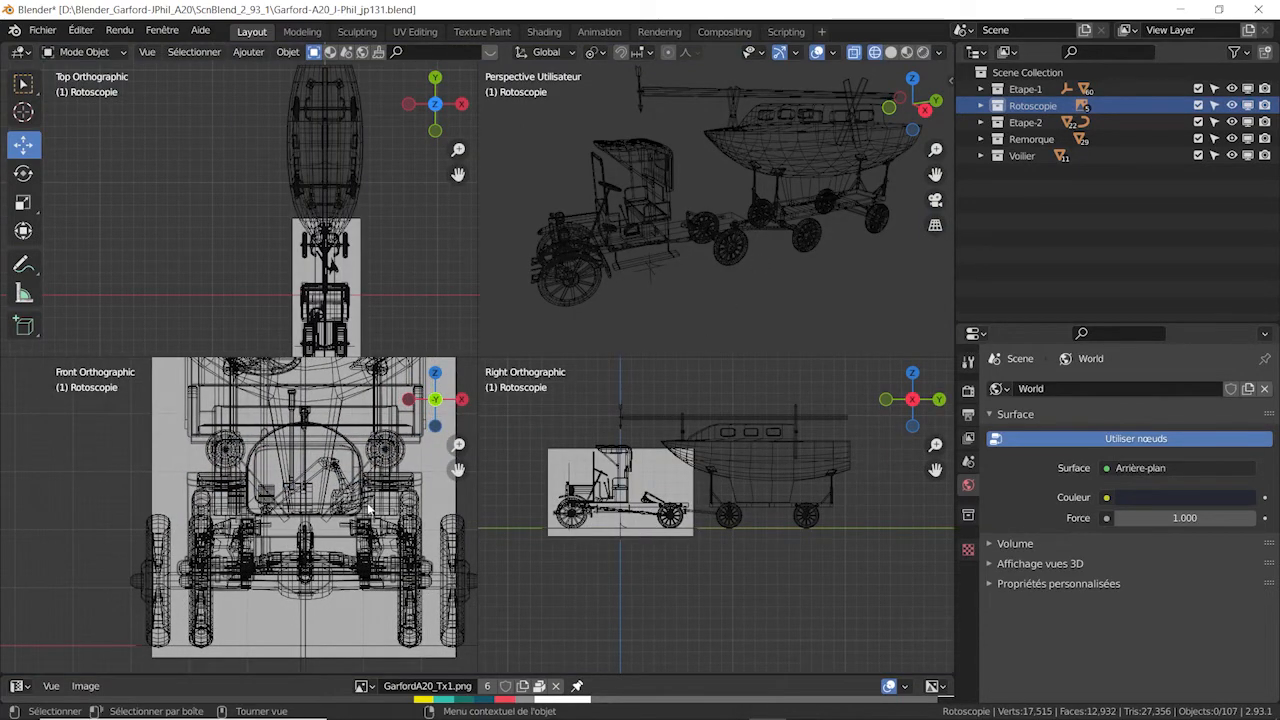
shift+middle_drag(368, 505, 332, 527)
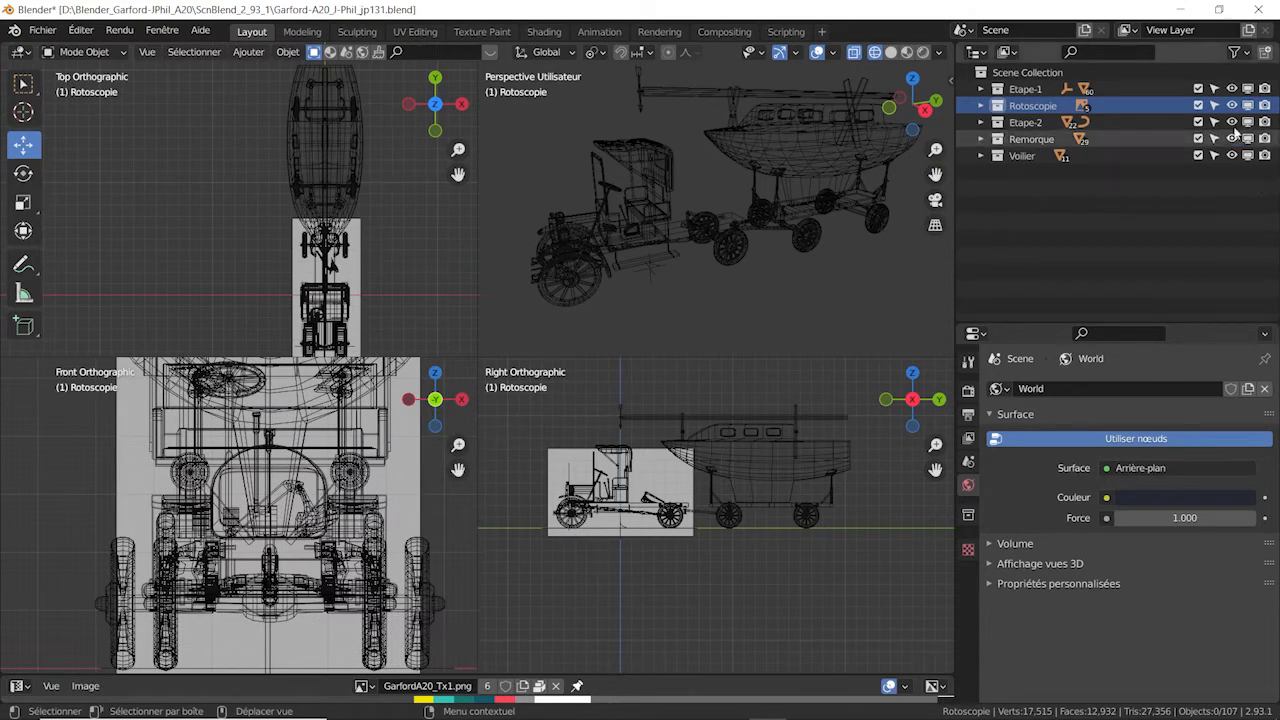
Exclude Etape-1, Etape-2, Remorque and Voilier to inspect the Rotoscopie reference images alone, and include those four collections again
click(1199, 89)
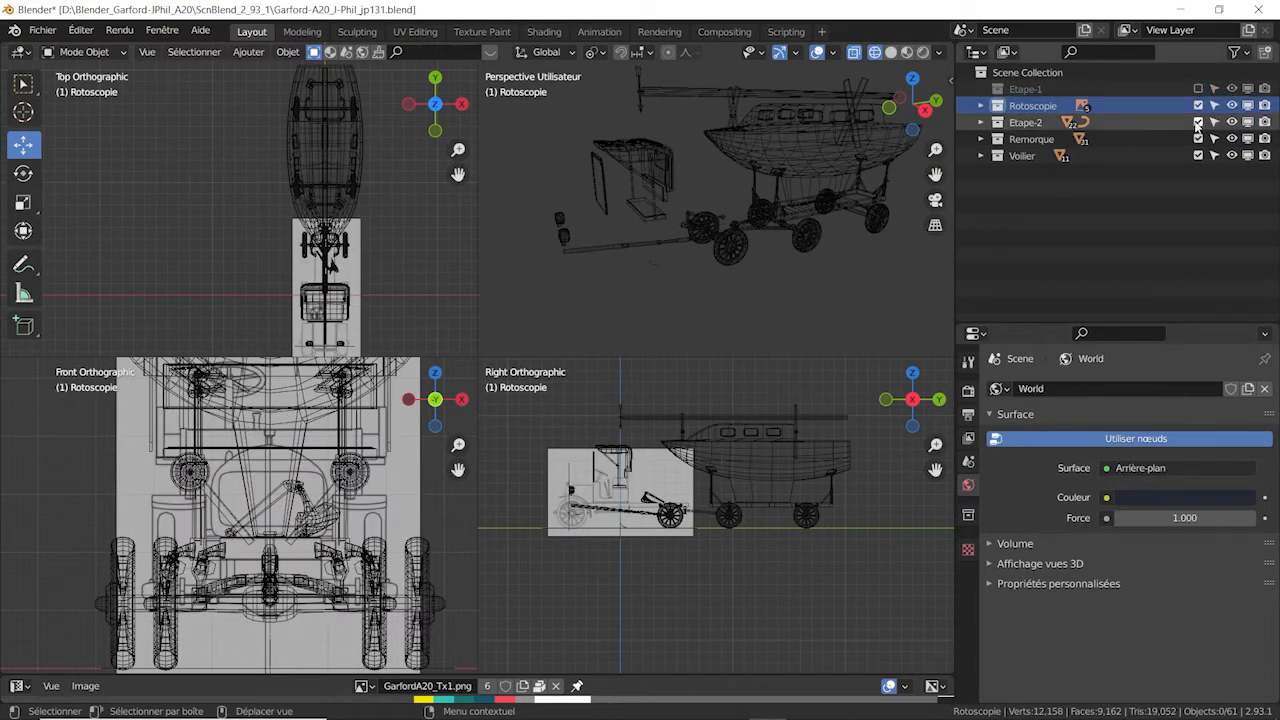
click(1199, 122)
click(1199, 139)
click(1199, 155)
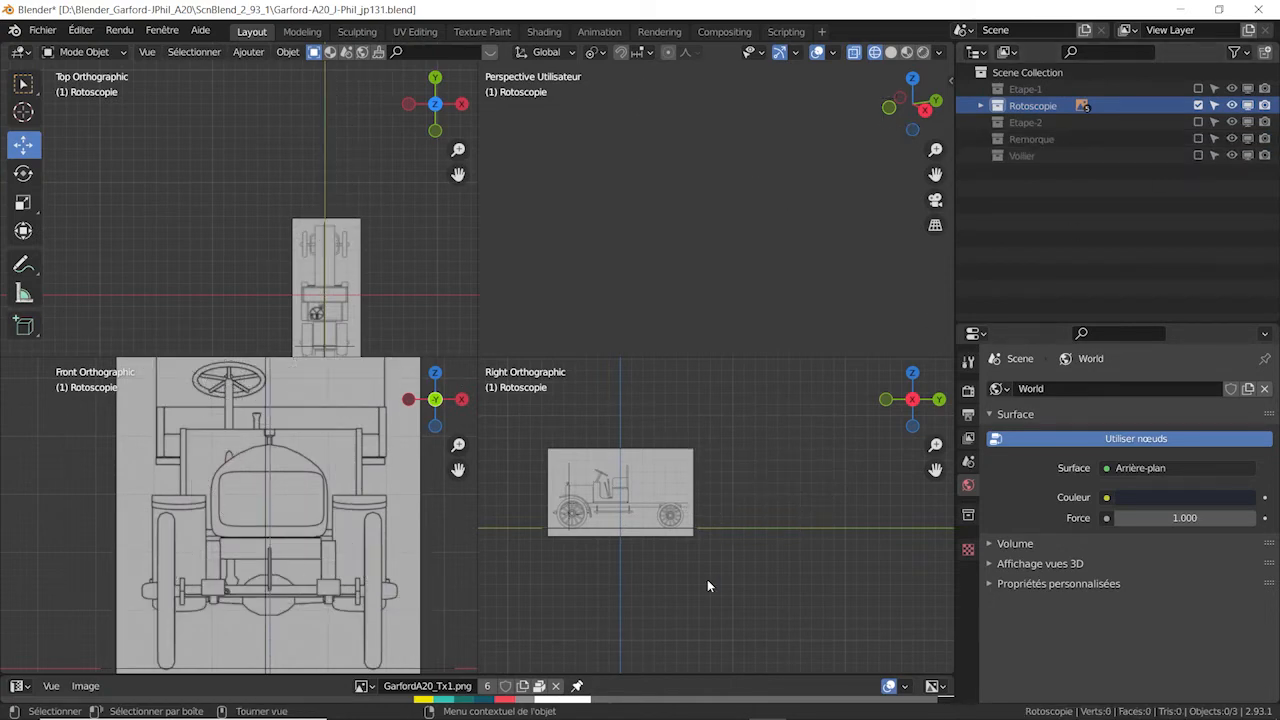
click(1199, 122)
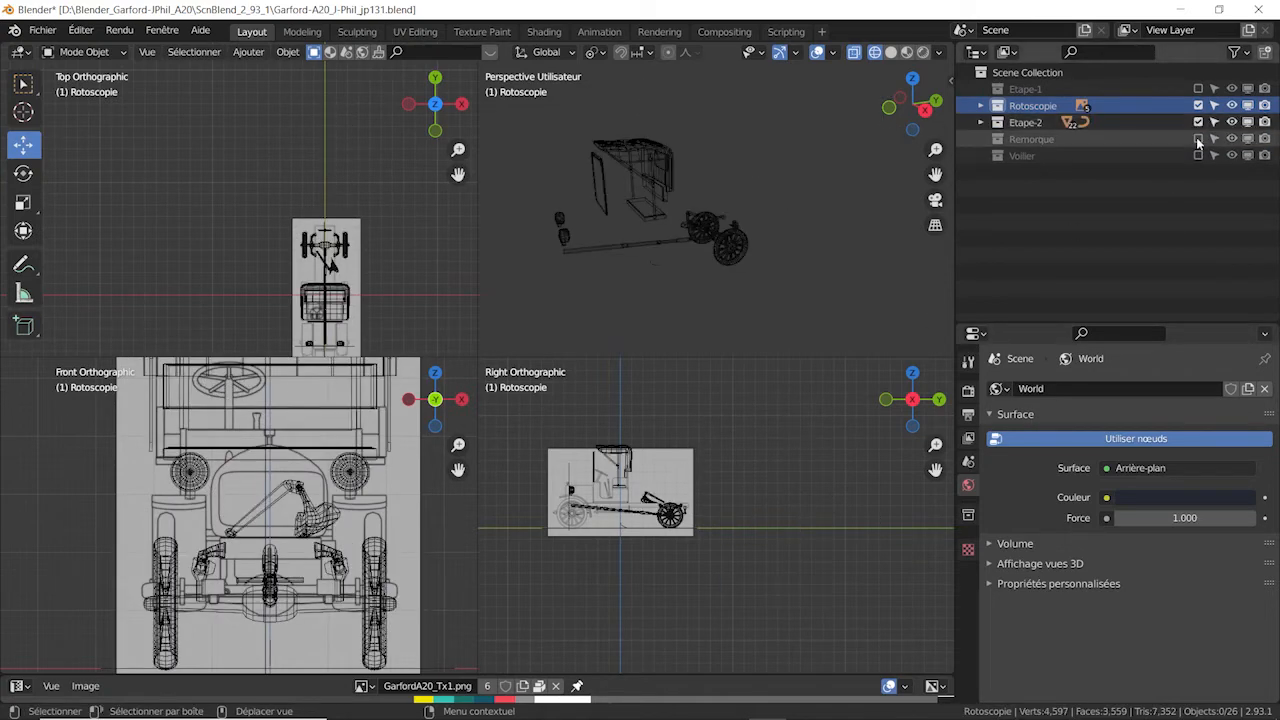
click(1199, 139)
click(1199, 155)
click(1199, 89)
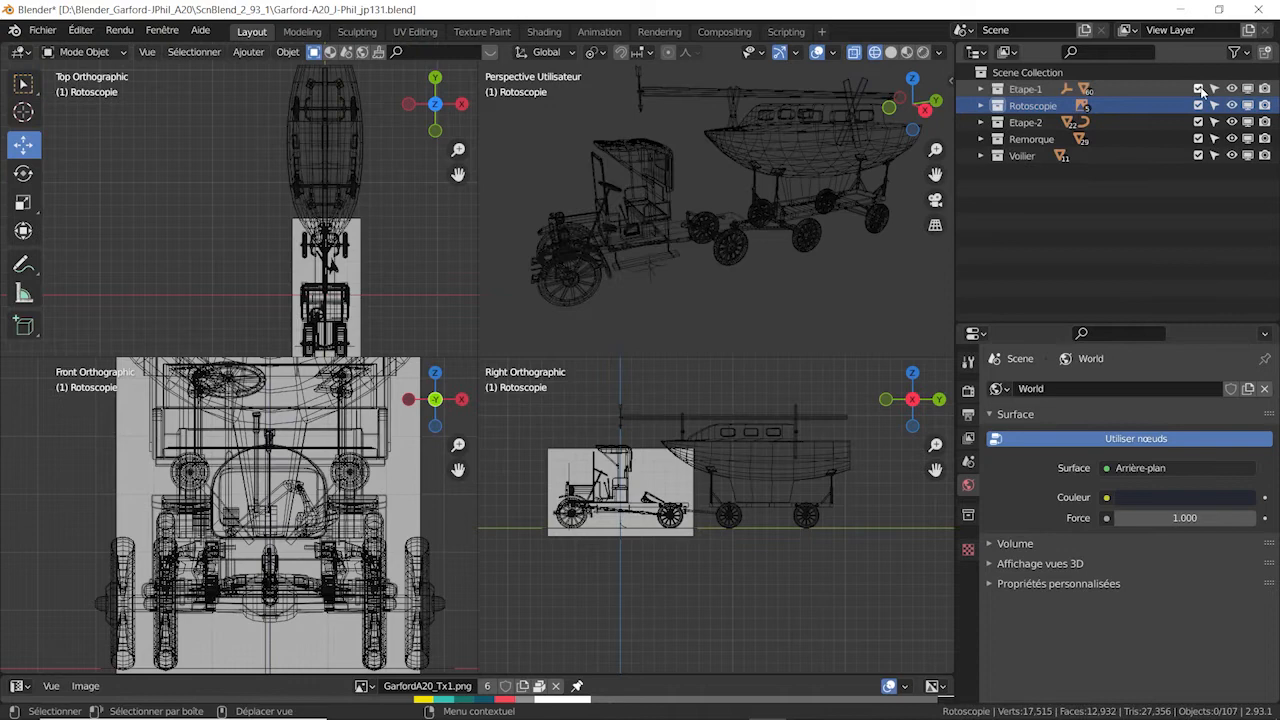
Delete the Rotoscopie collection with its hierarchy and return from quad view to the single perspective view
right_click(1047, 110)
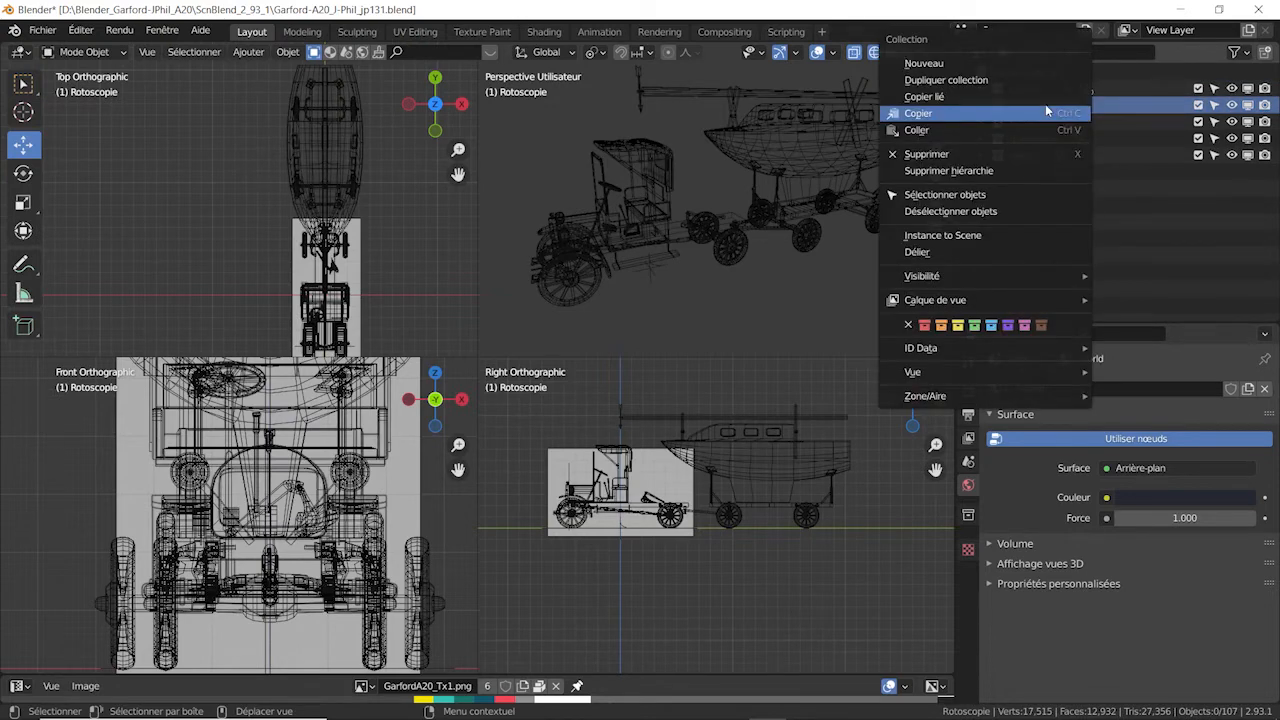
click(979, 170)
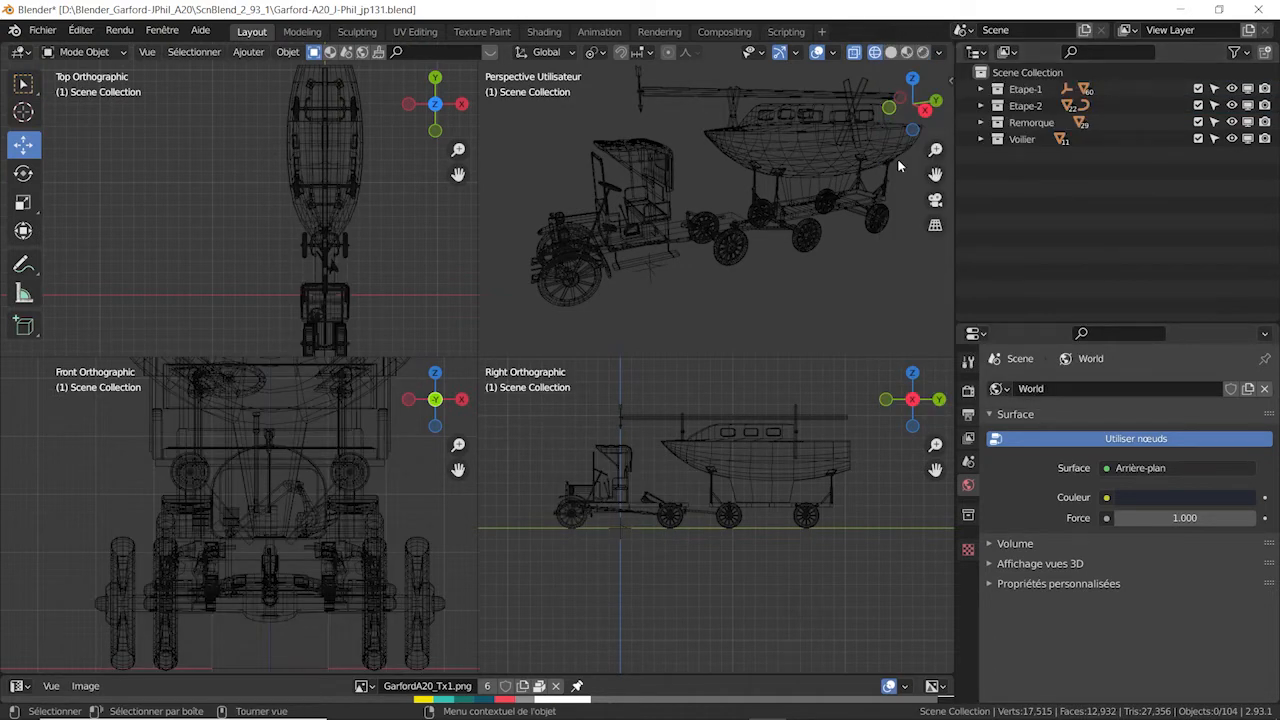
key(ctrl+alt+q)
Save the cleaned scene under the new name Garford-A20.blend in the parent folder of ScnBlend_2_93_1
click(42, 30)
click(88, 157)
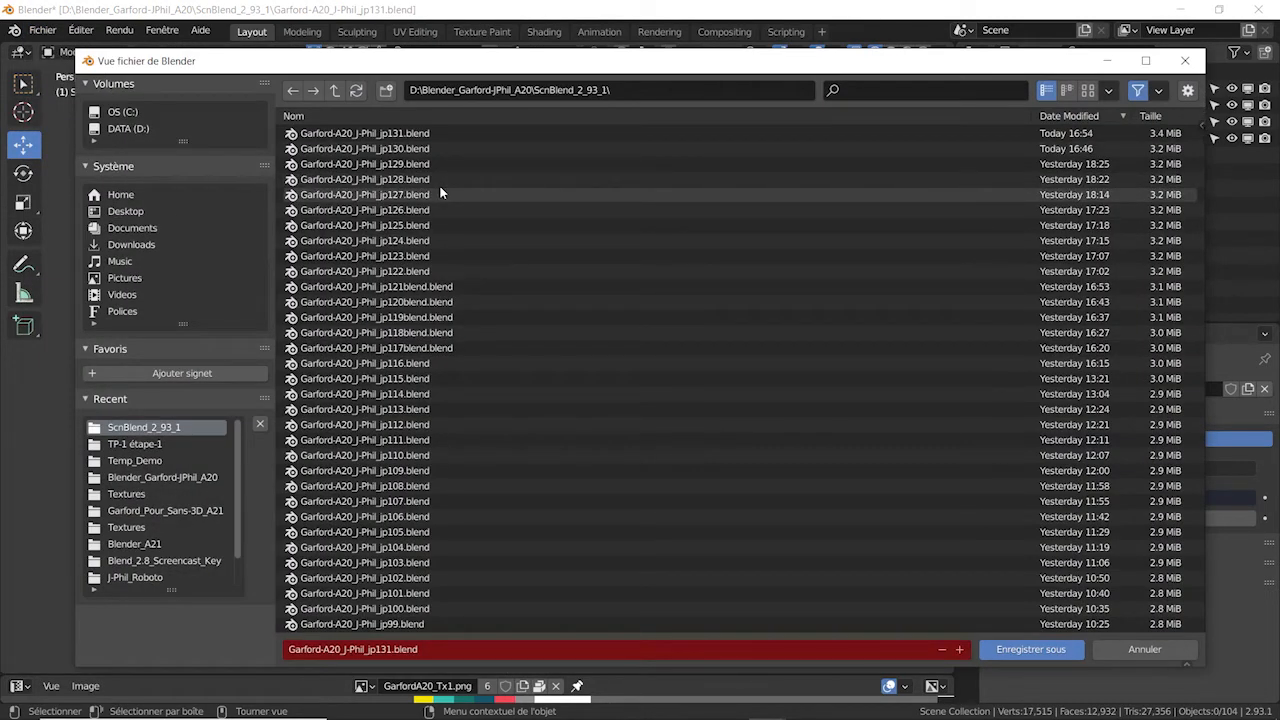
click(335, 90)
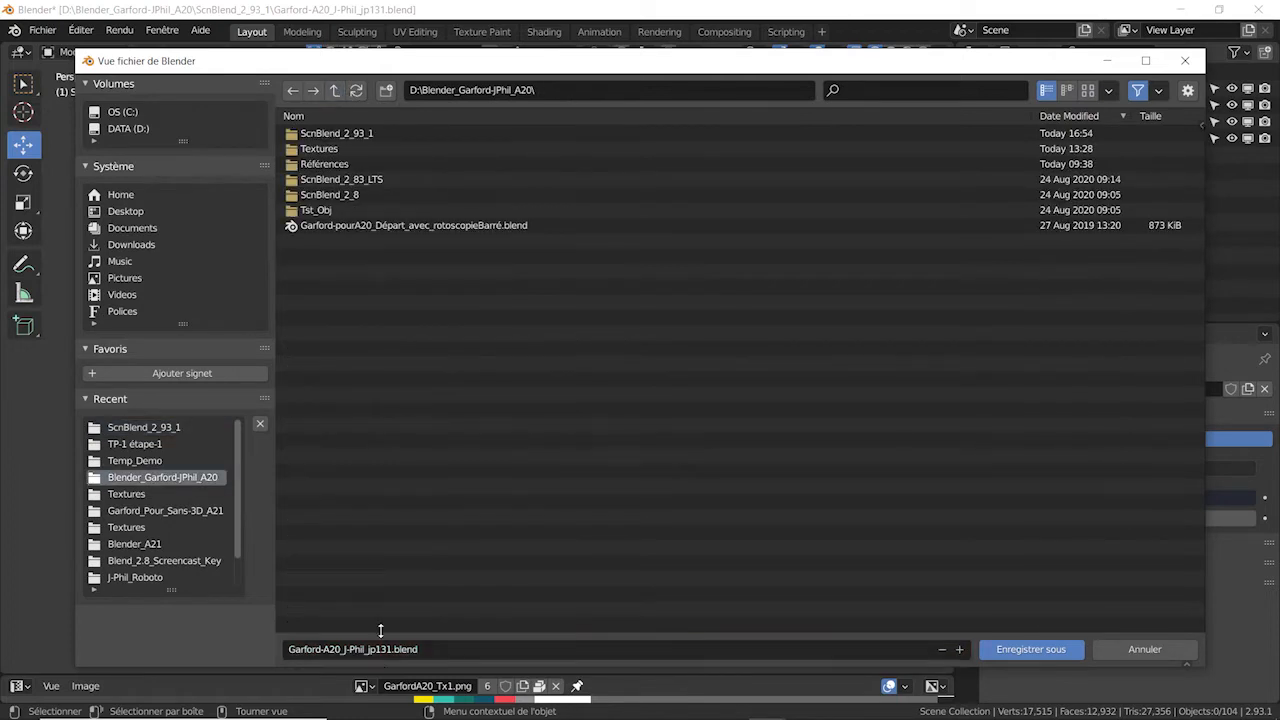
click(380, 649)
drag(341, 649, 391, 649)
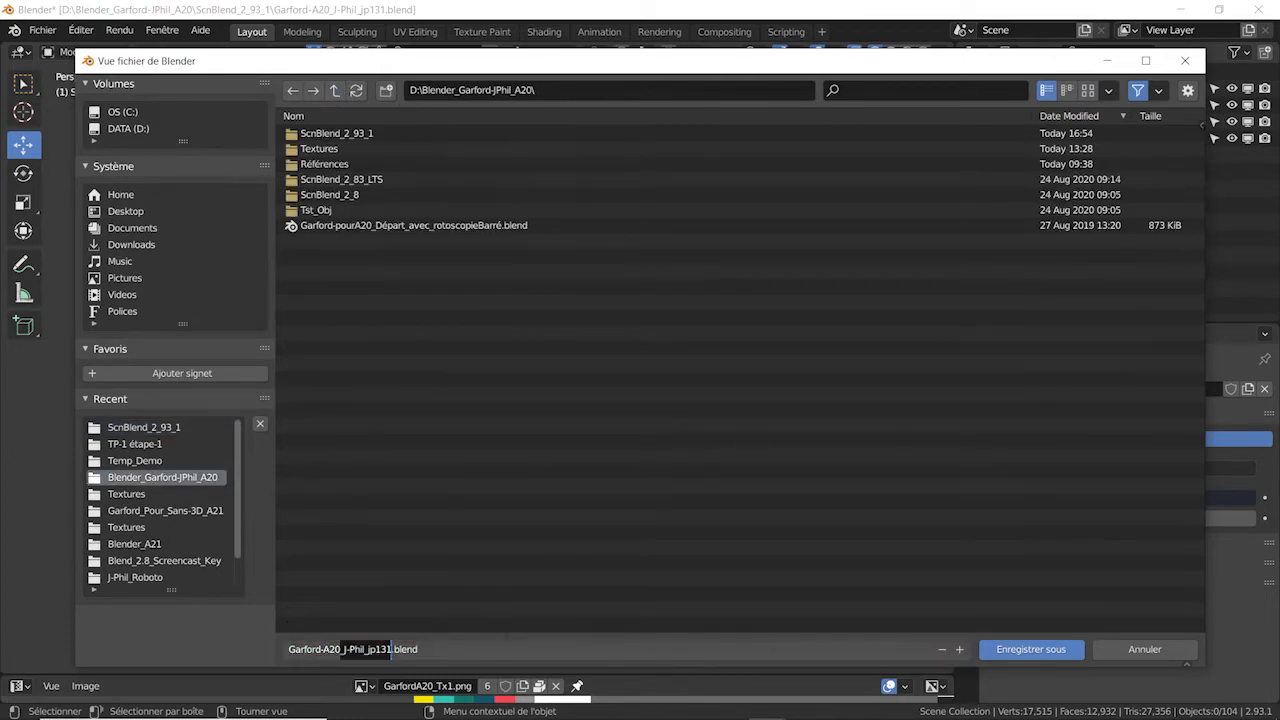
key(BackSpace)
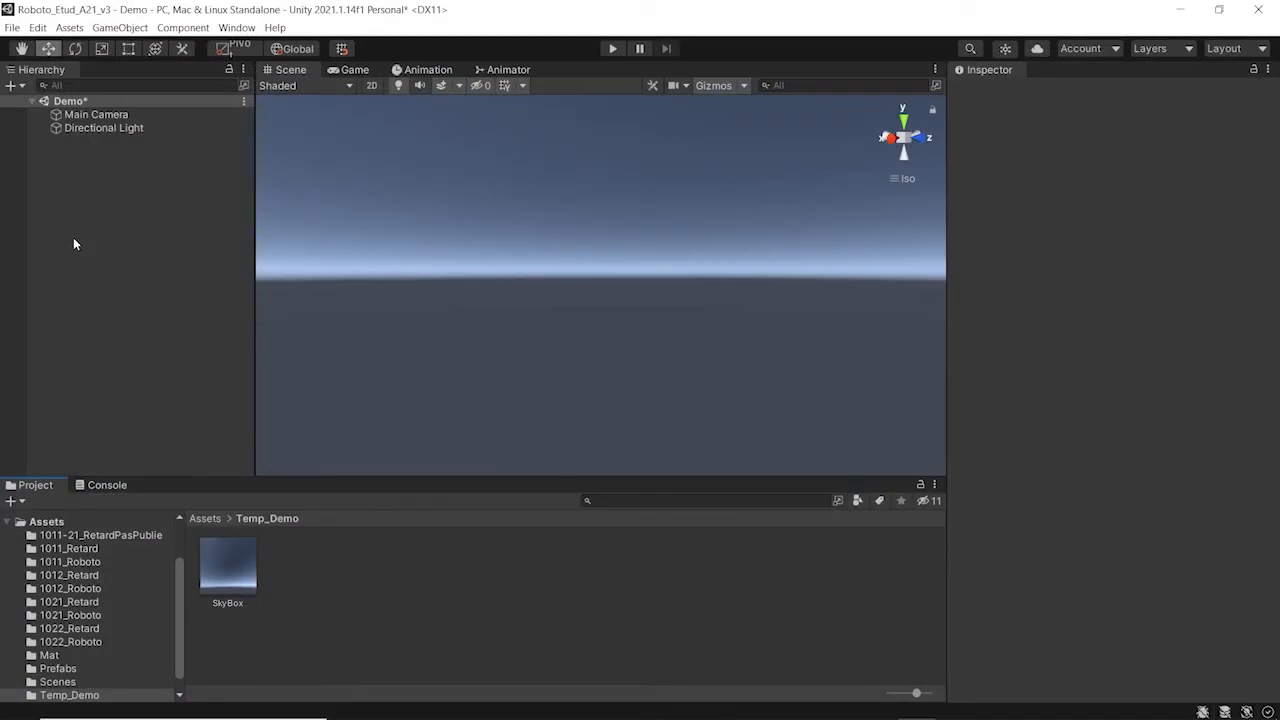
Switch to Unity and import Garford-A20.blend from File Explorer into the Temp_Demo assets folder
key(alt+Tab)
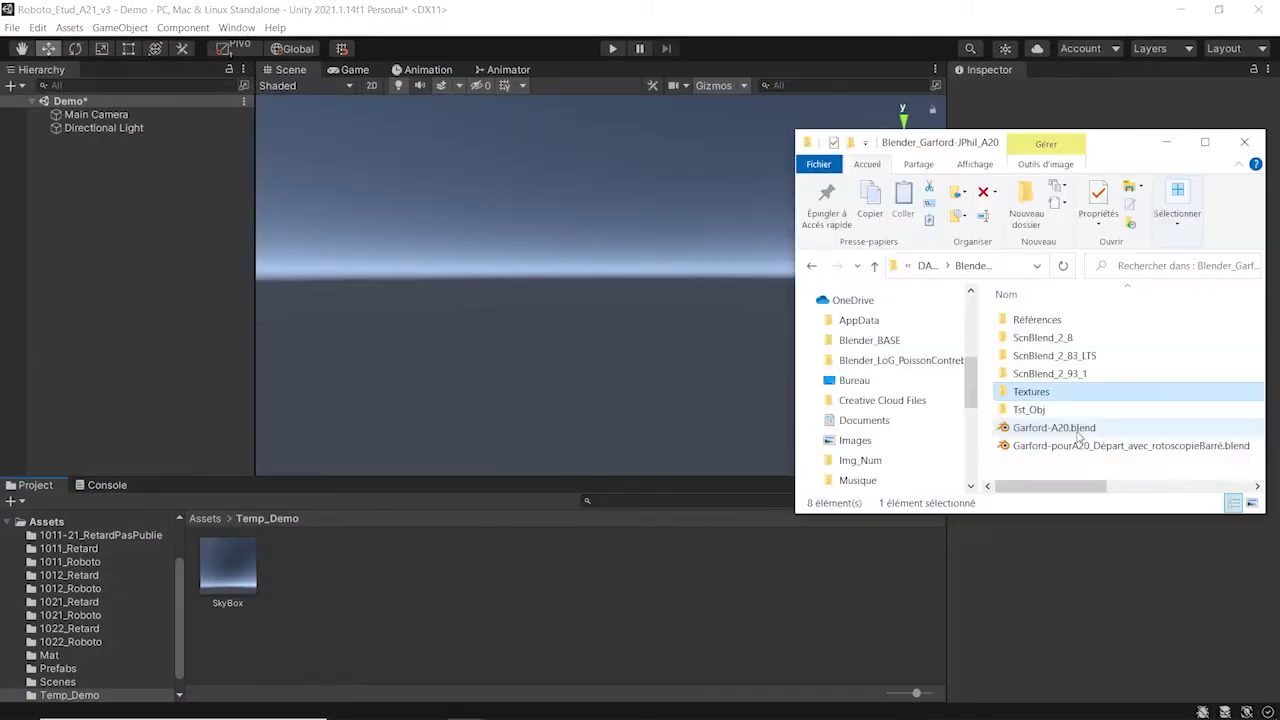
click(1078, 436)
drag(1078, 436, 369, 600)
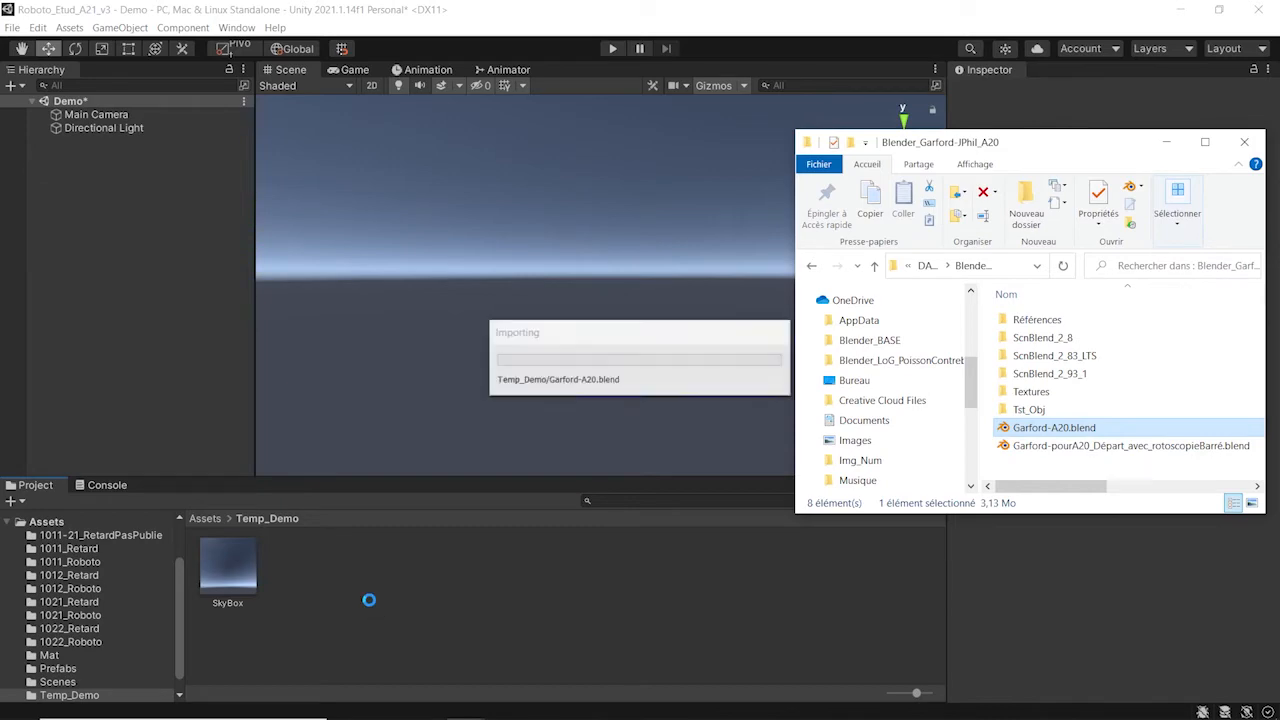
Create a folder named Textures inside the Temp_Demo assets folder
right_click(388, 582)
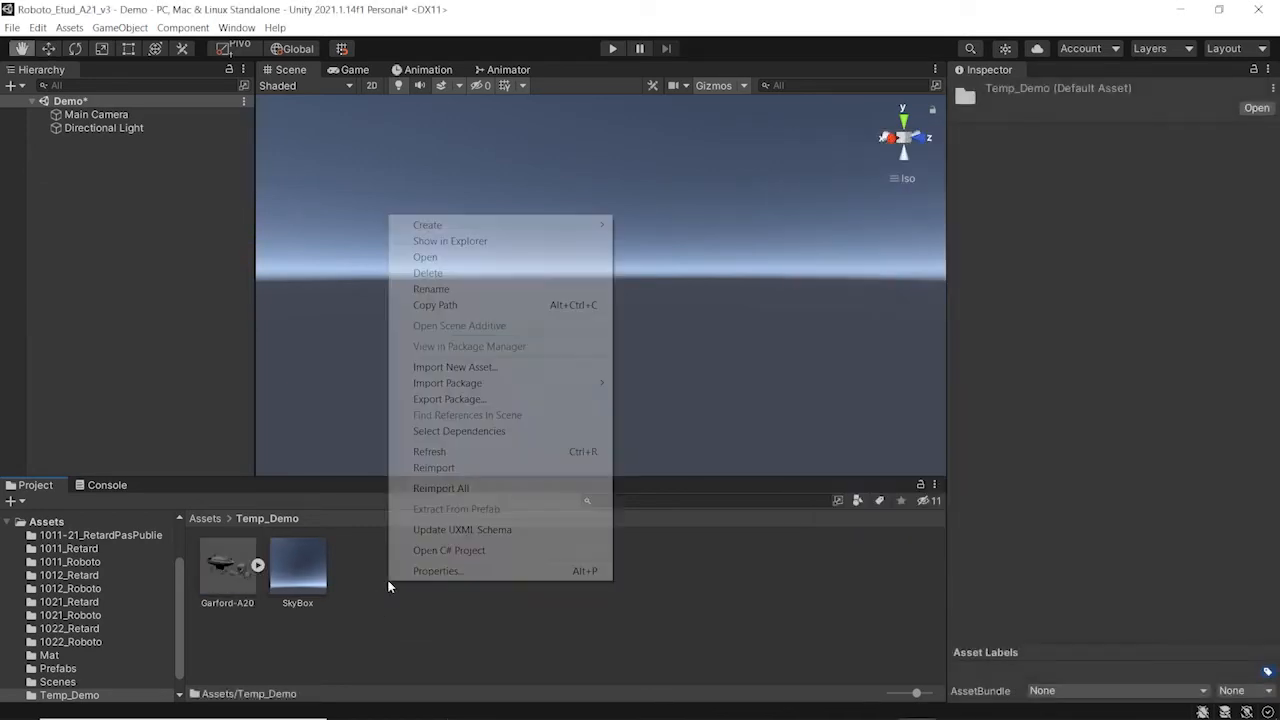
mouse_move(440, 232)
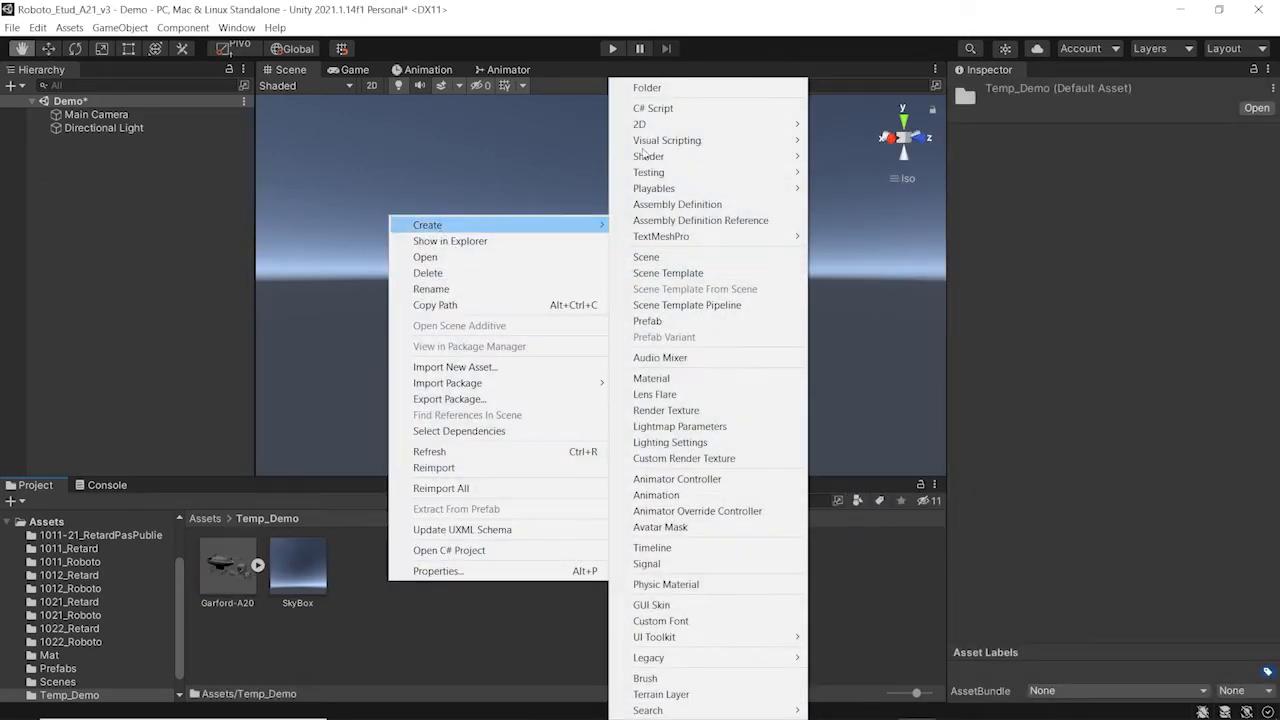
click(647, 88)
text(T)
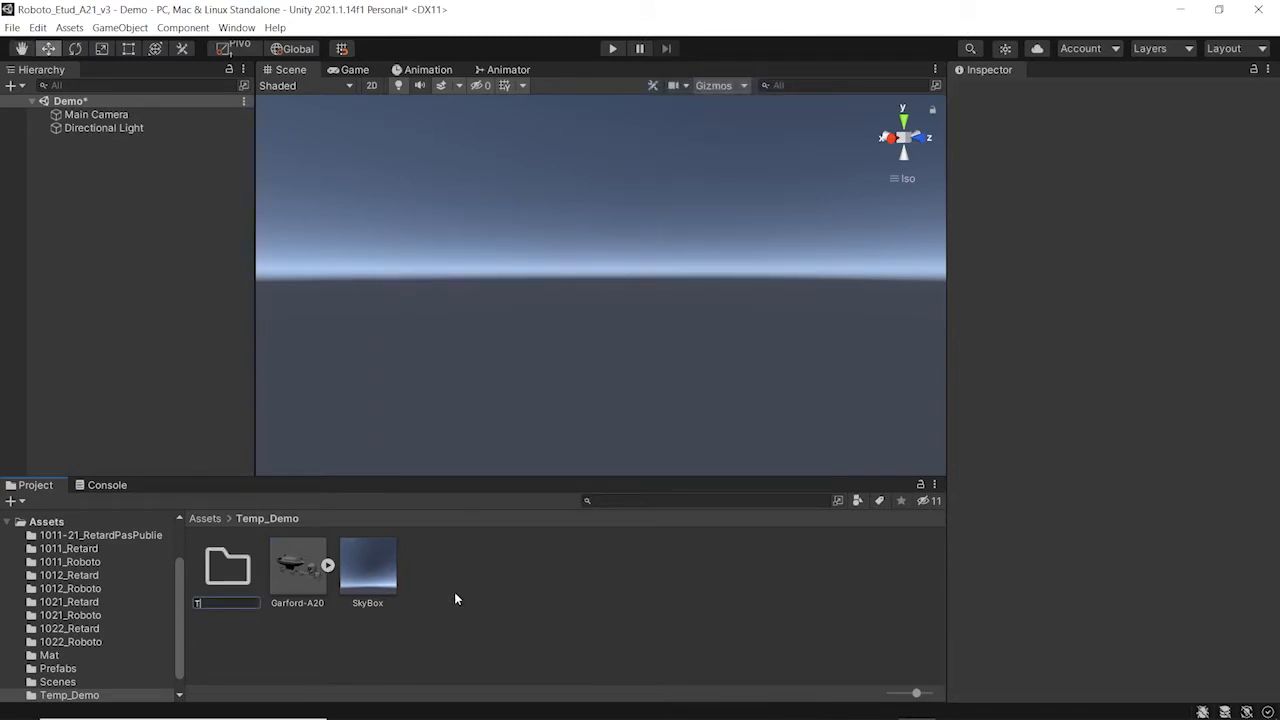
text(extures)
key(Return)
Import GarfordA20_Tx1.png from File Explorer into the Textures folder and go back to Temp_Demo
double_click(232, 578)
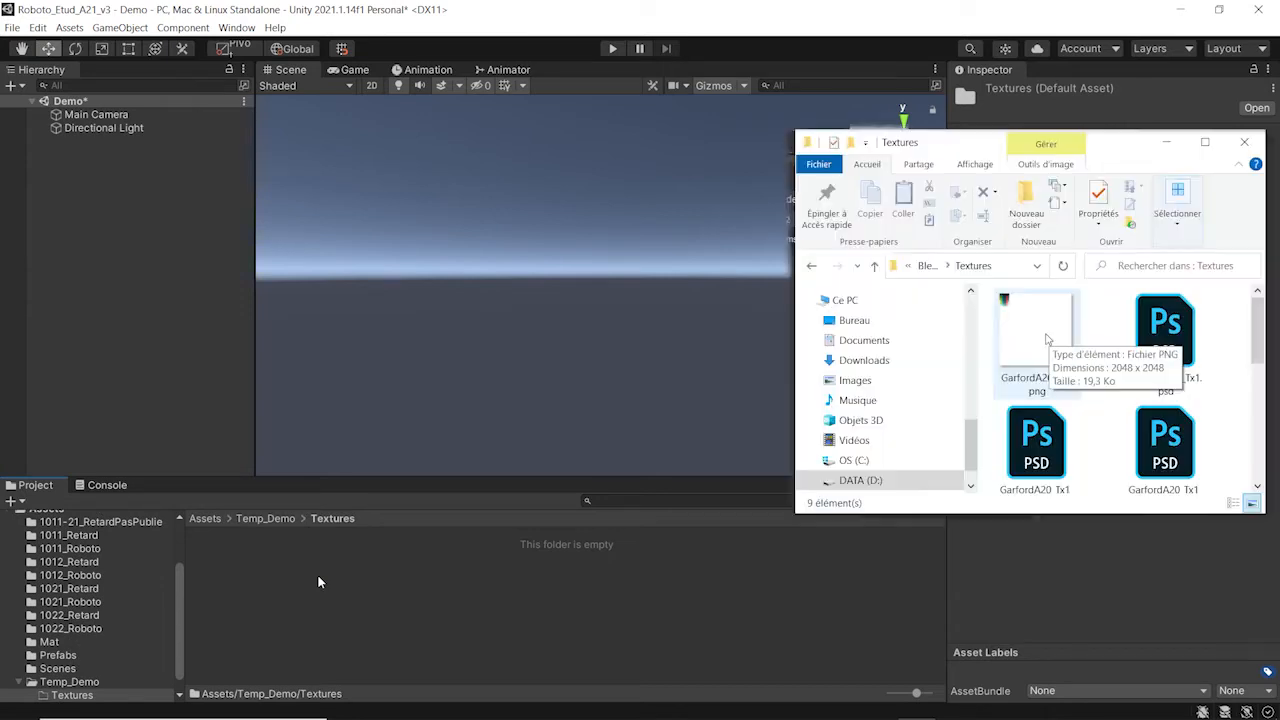
click(1046, 336)
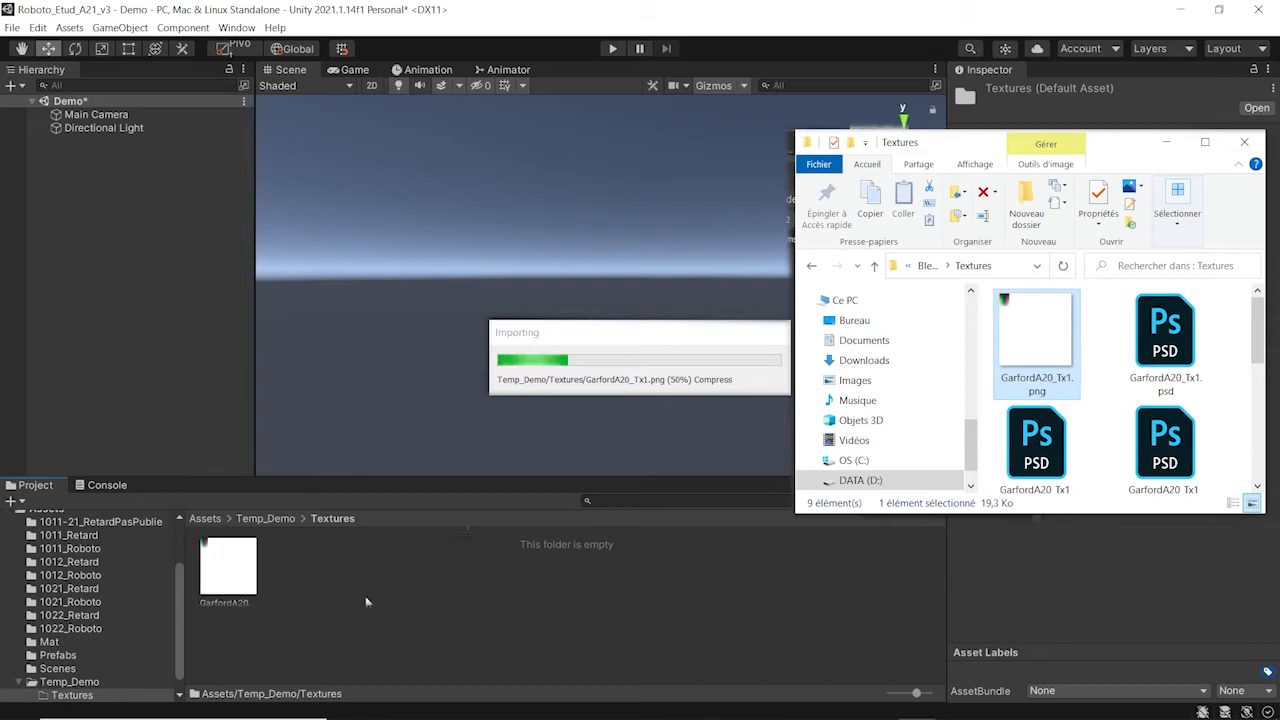
click(265, 518)
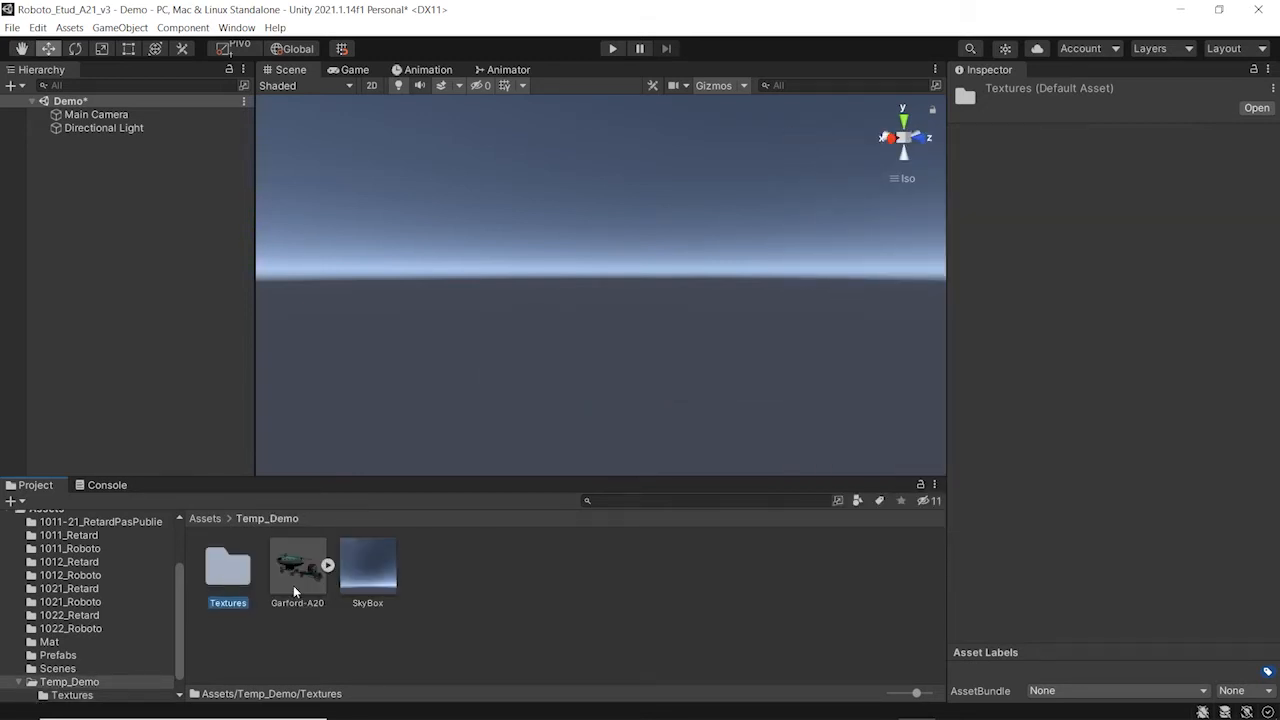
Add the Garford-A20 model to the Demo scene and orbit around it to check its textured appearance
drag(293, 585, 92, 209)
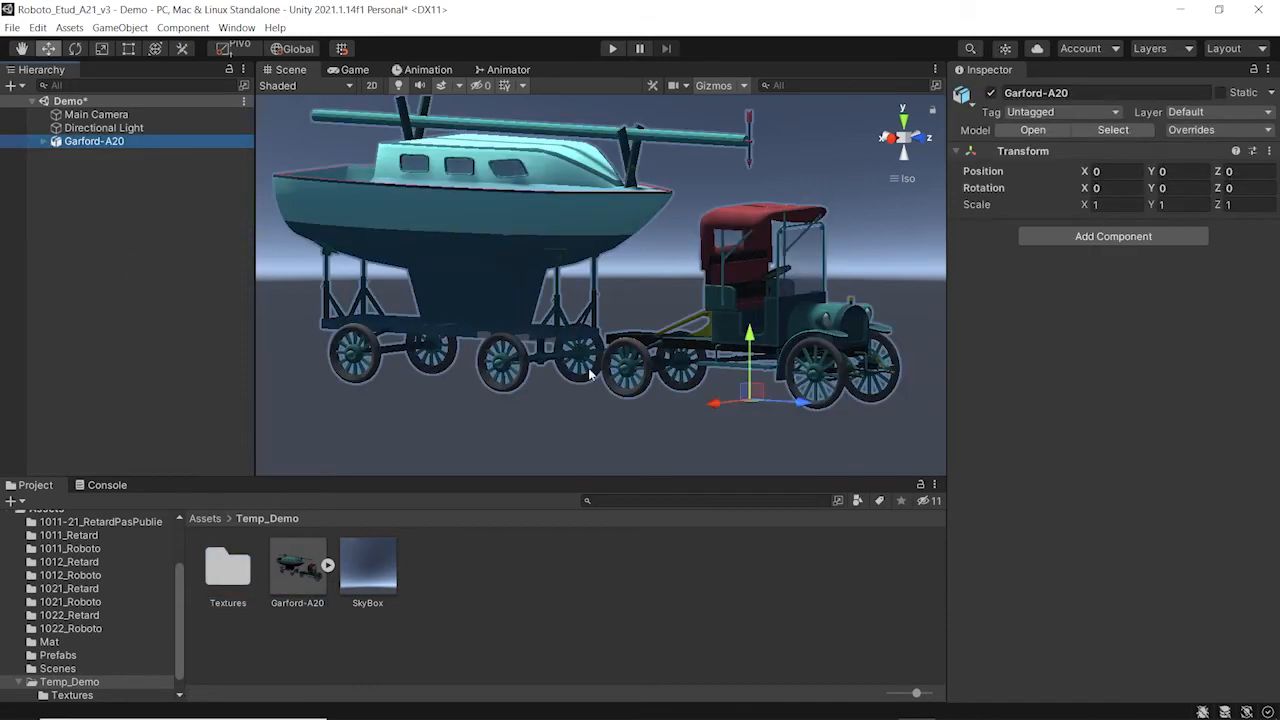
middle_drag(683, 326, 681, 320)
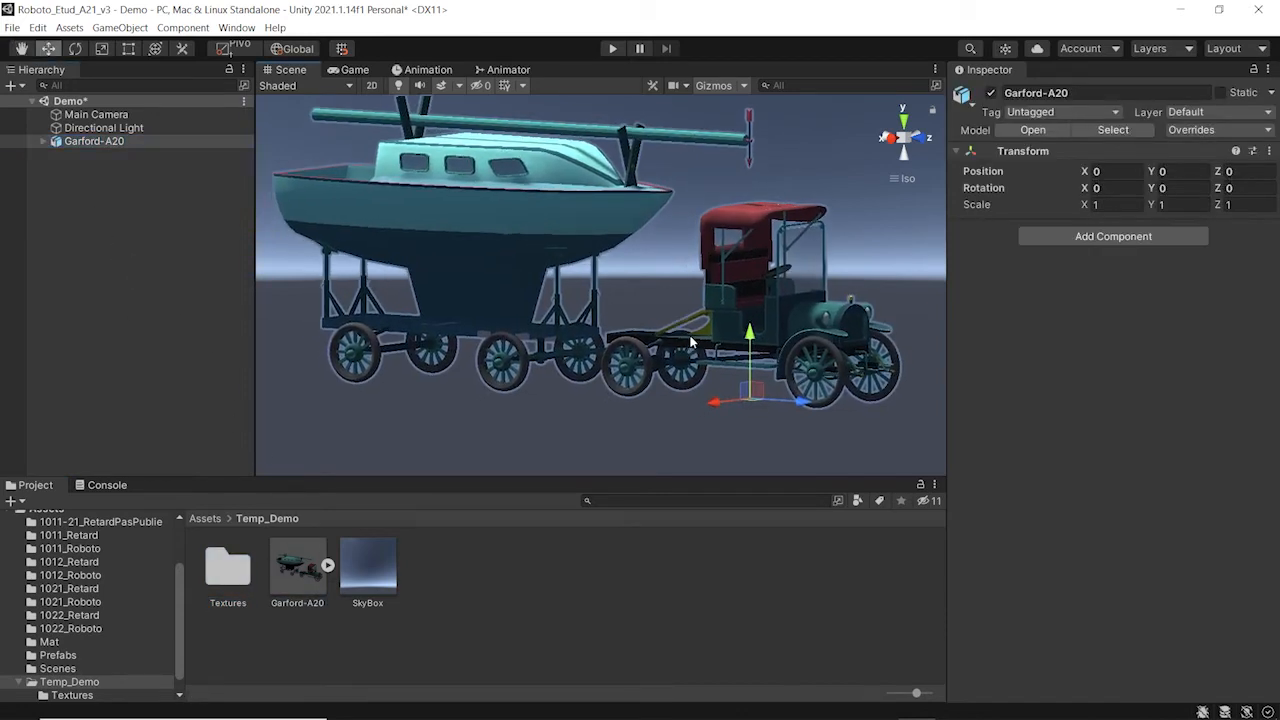
alt+drag(682, 335, 478, 326)
Check the Garford-A20 model's material import settings and create a folder named Mat inside the Temp_Demo assets folder
click(310, 546)
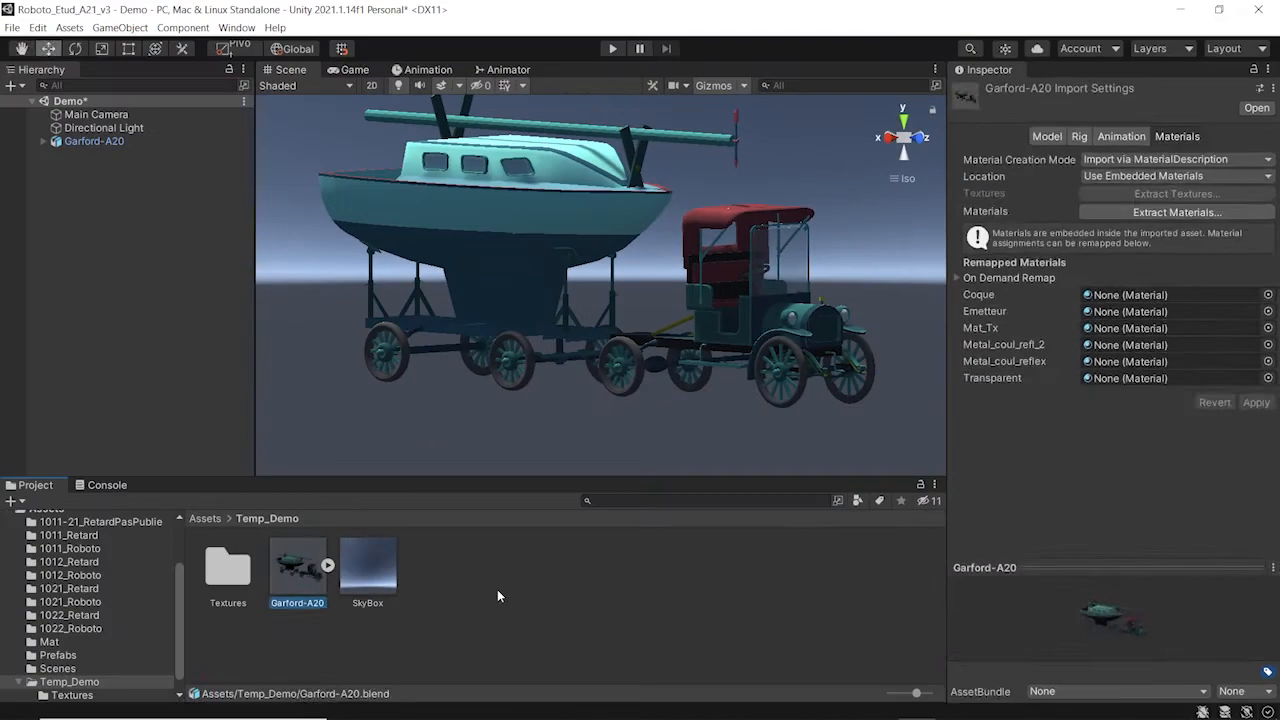
right_click(497, 589)
mouse_move(541, 232)
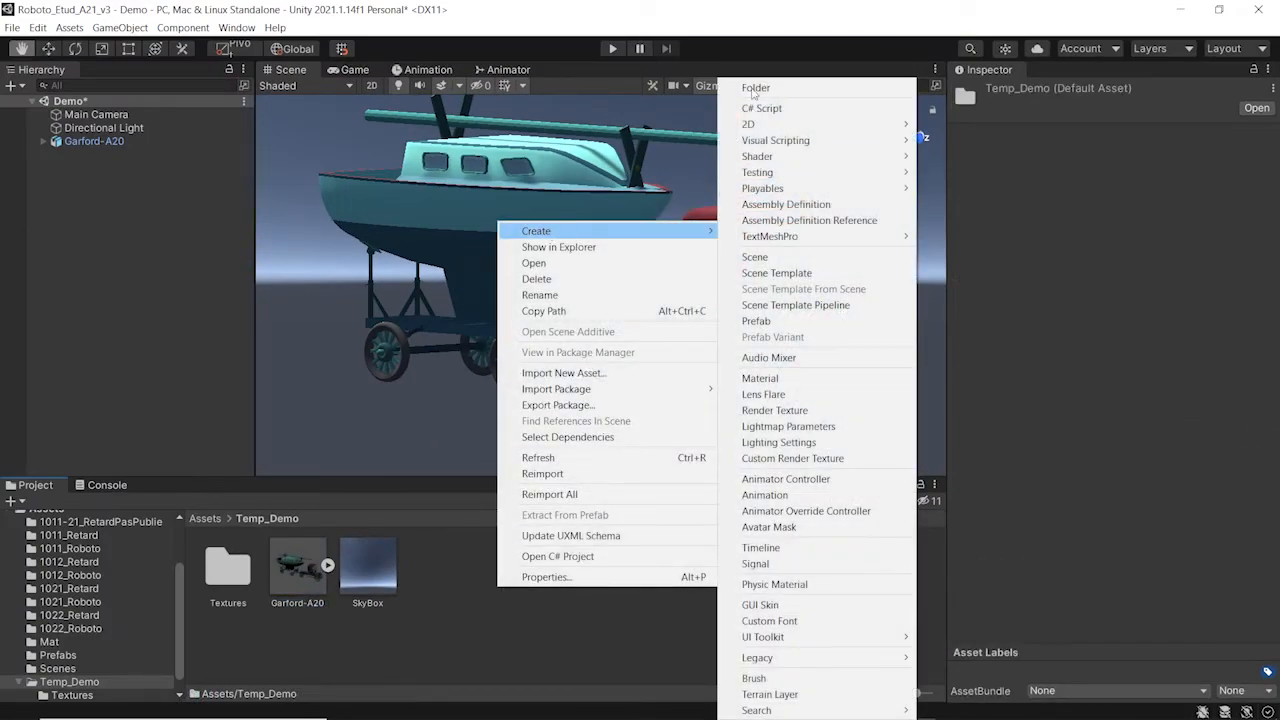
click(756, 87)
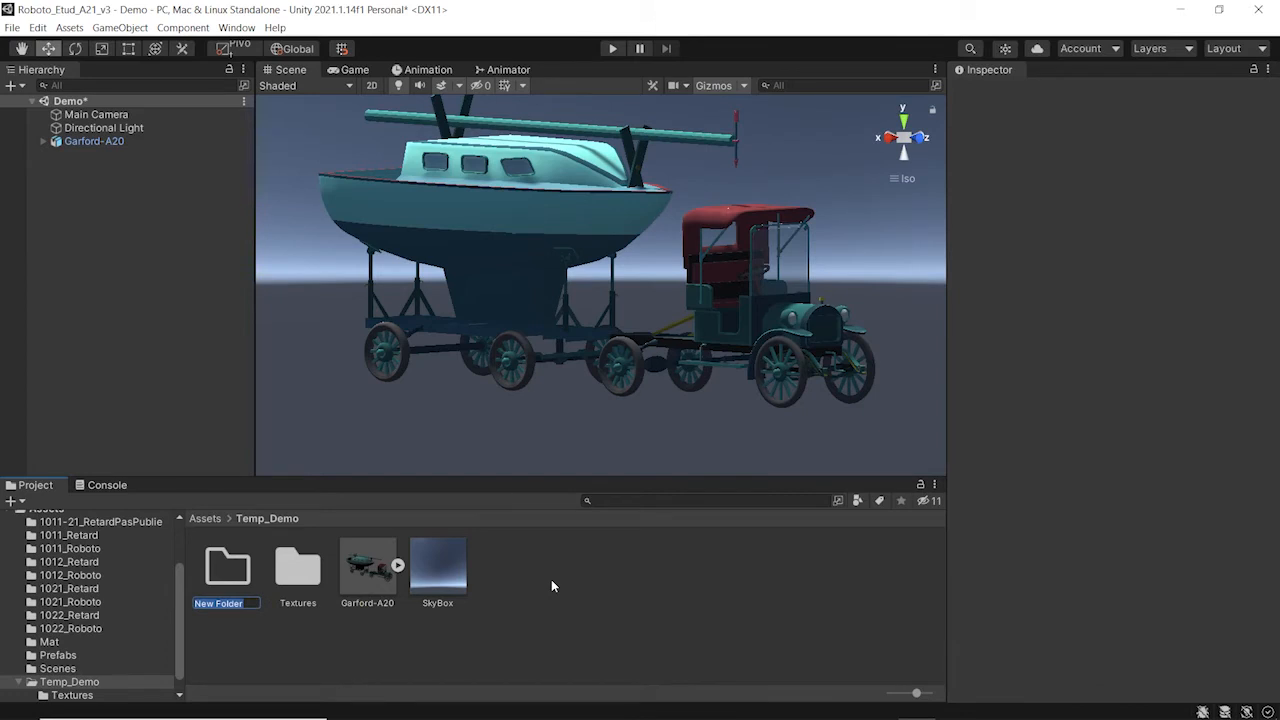
text(Mat)
key(Return)
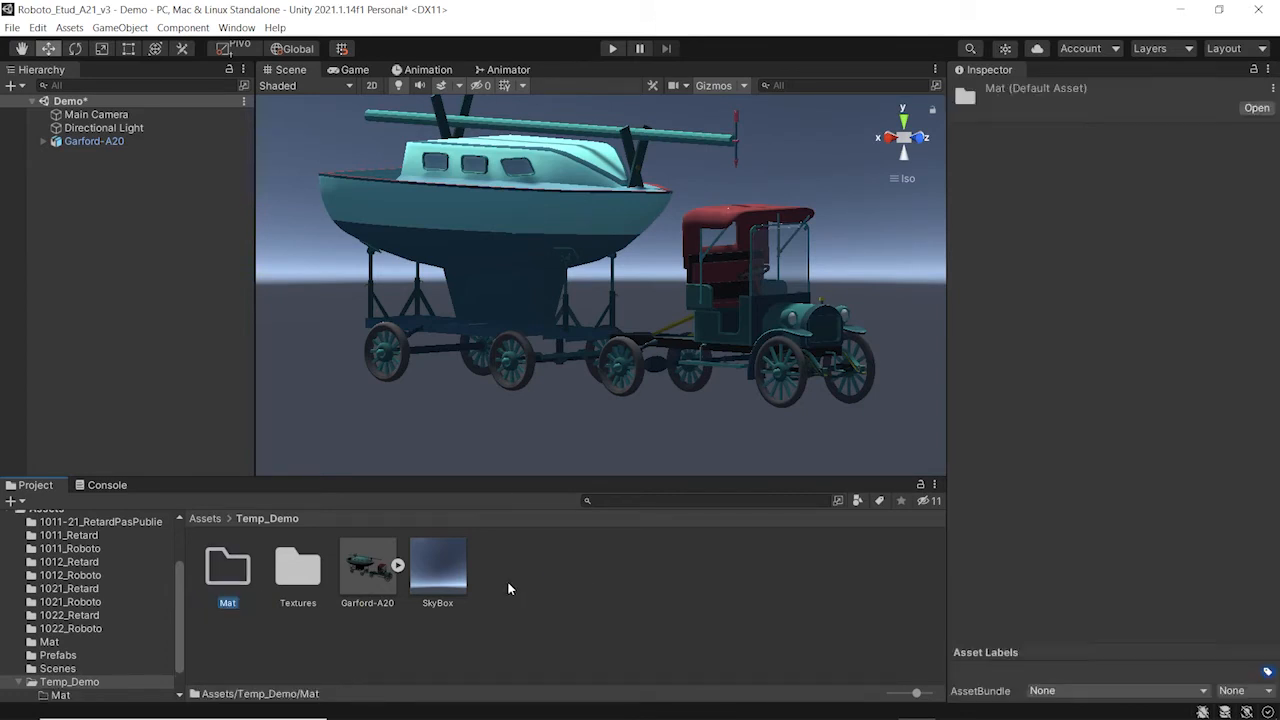
Extract the embedded materials of the Garford-A20 model into the Mat folder
click(369, 571)
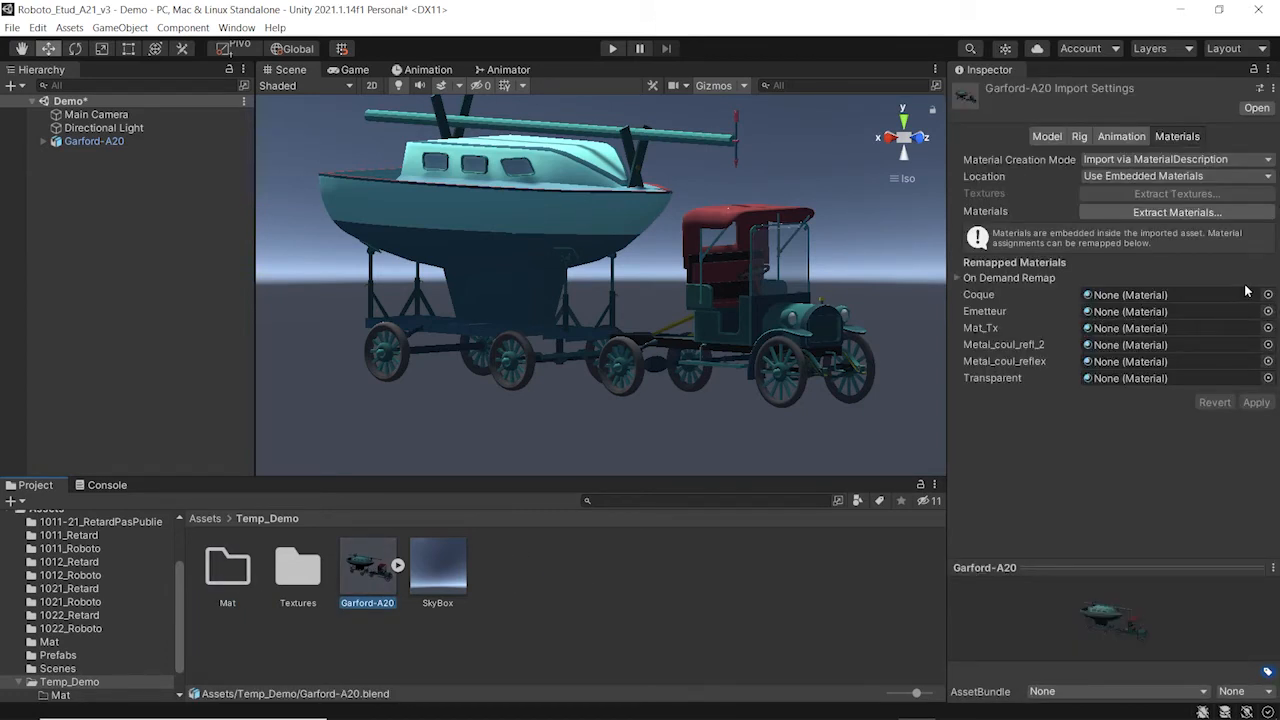
click(1211, 213)
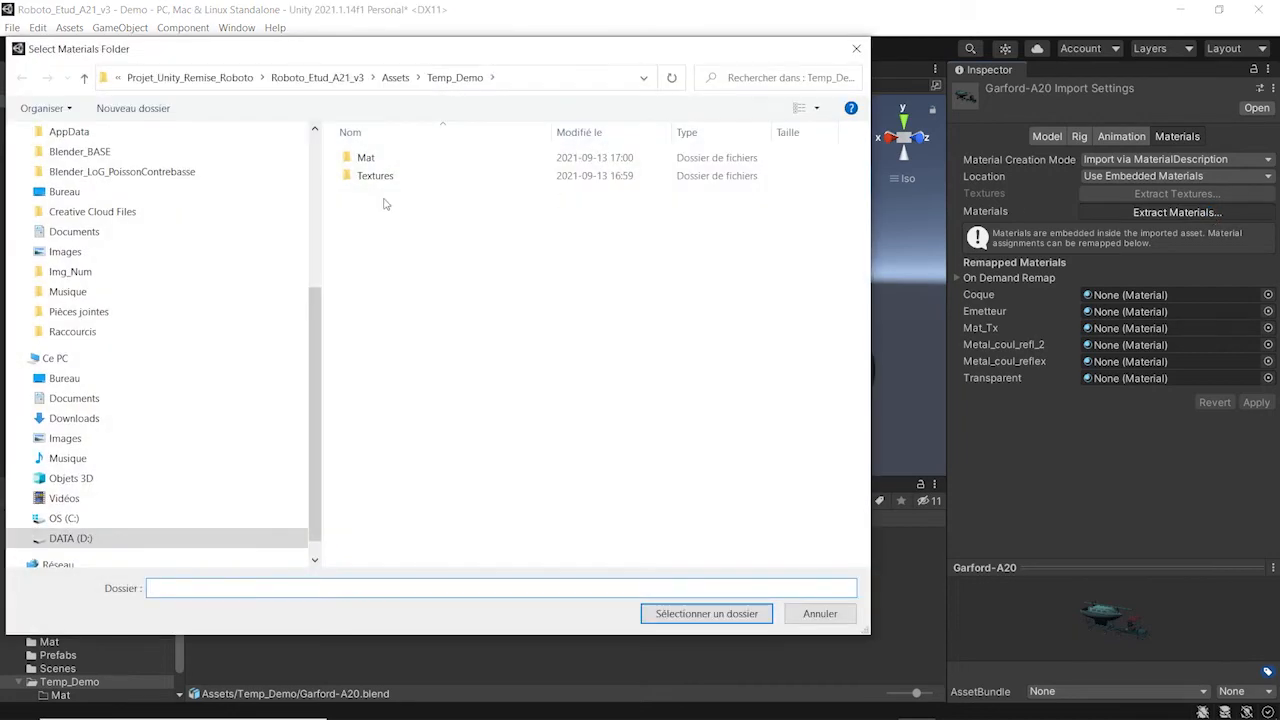
double_click(368, 157)
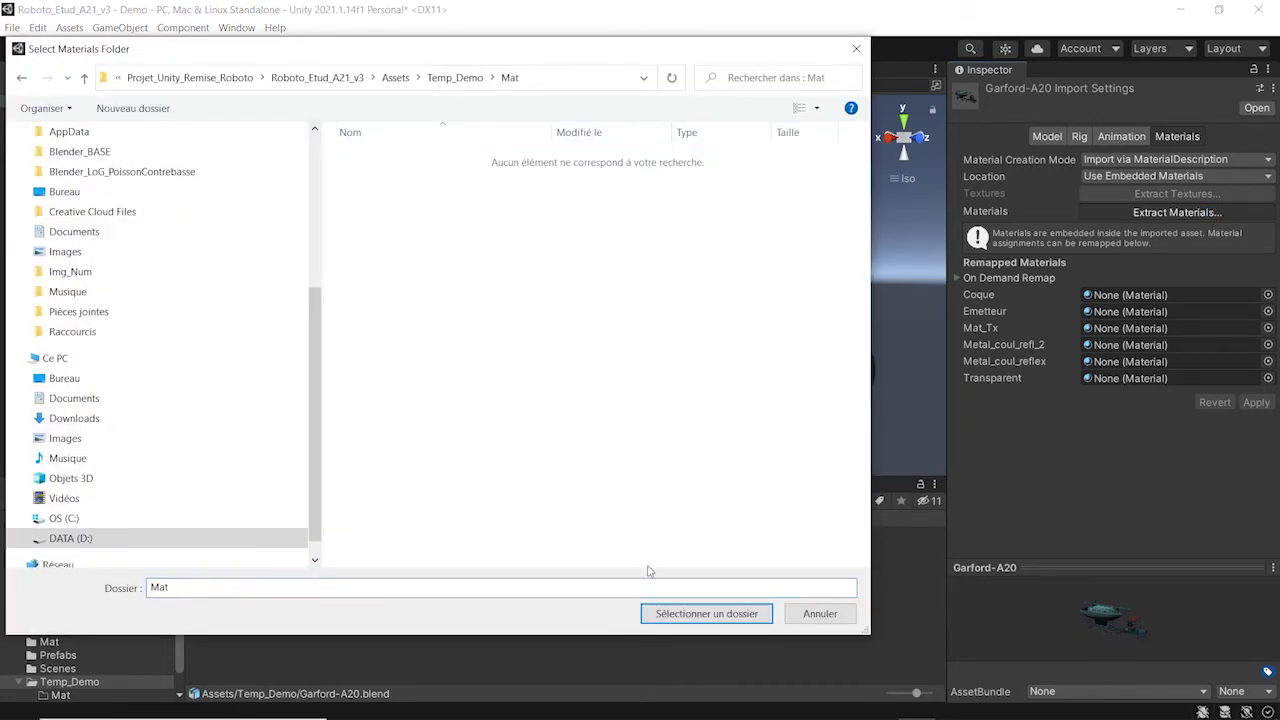
click(697, 614)
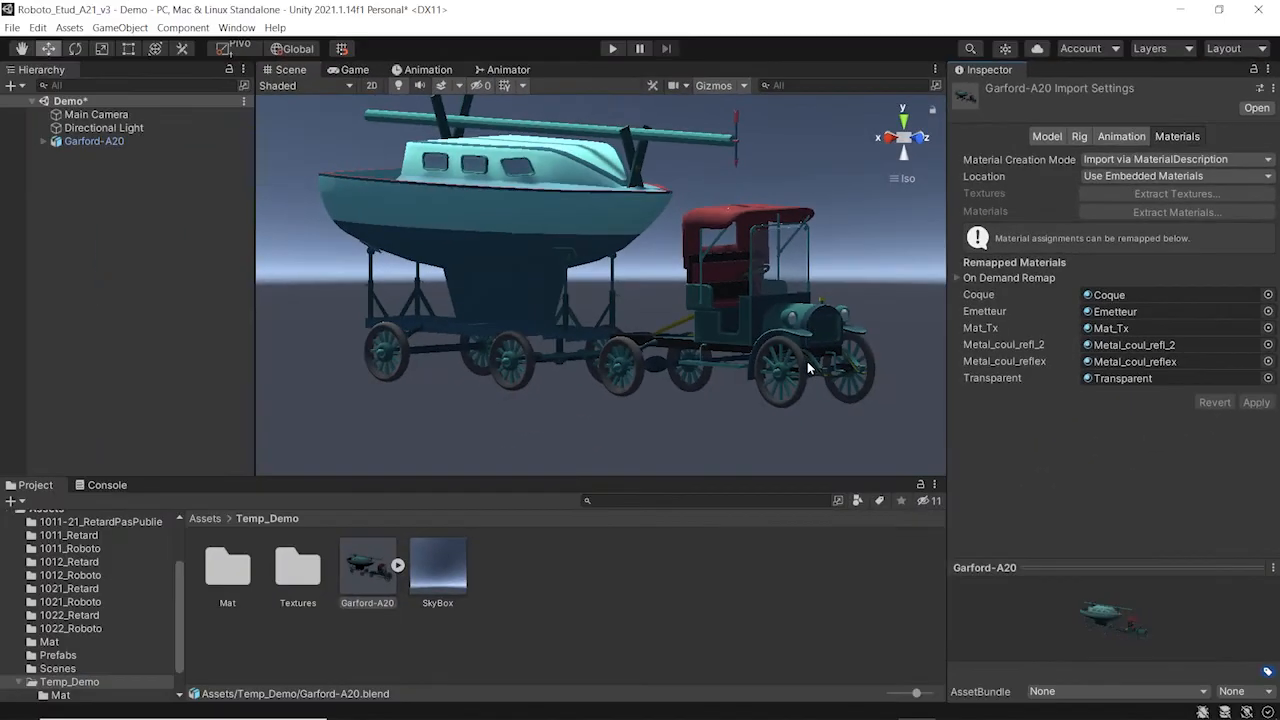
Set the Metal_coul_reflex material on the truck's Boite_moteur hood to Metallic 0.477 and Smoothness 0.75, and check its reflections from the front
middle_drag(333, 542, 309, 554)
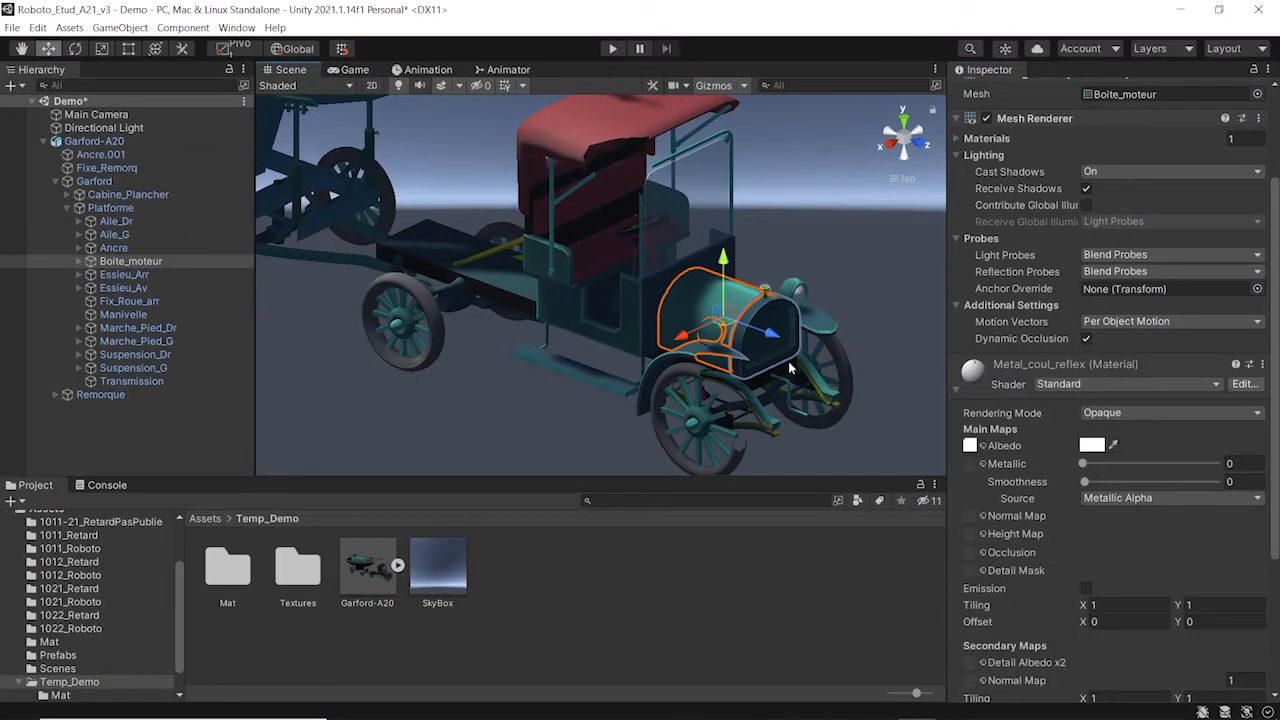
key(f)
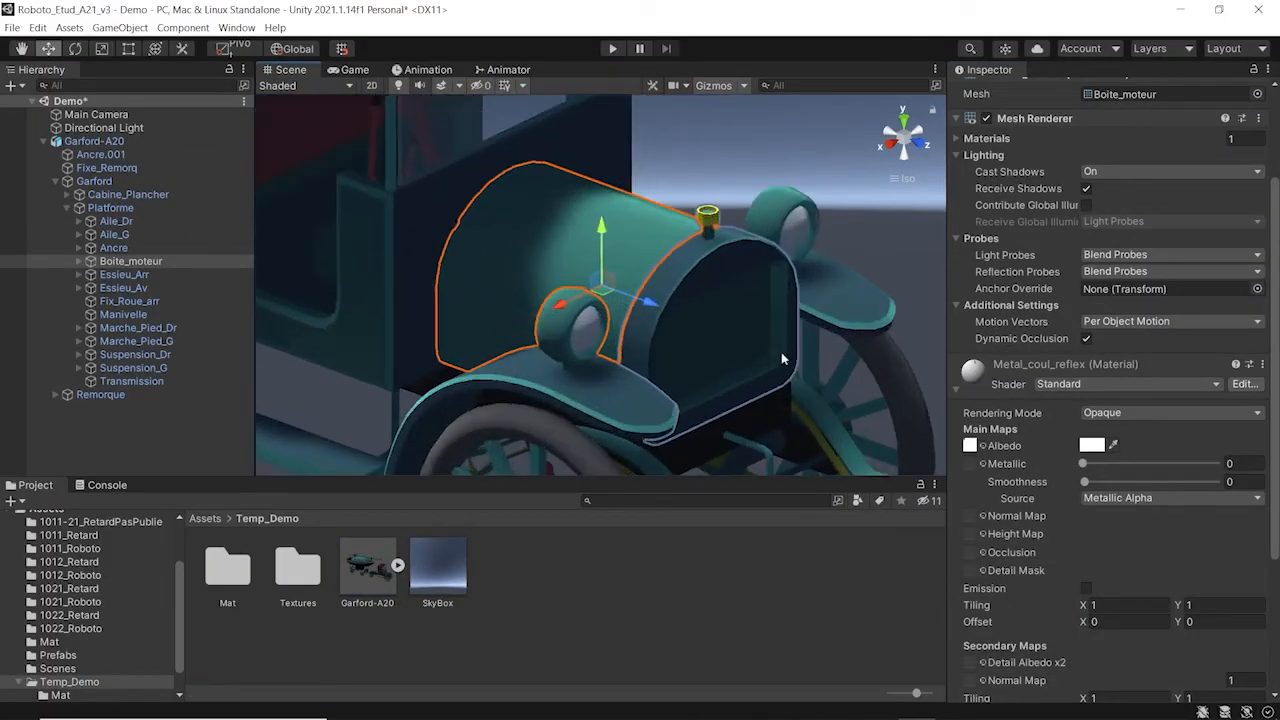
scroll(722, 328, down, 3)
scroll(721, 326, down, 3)
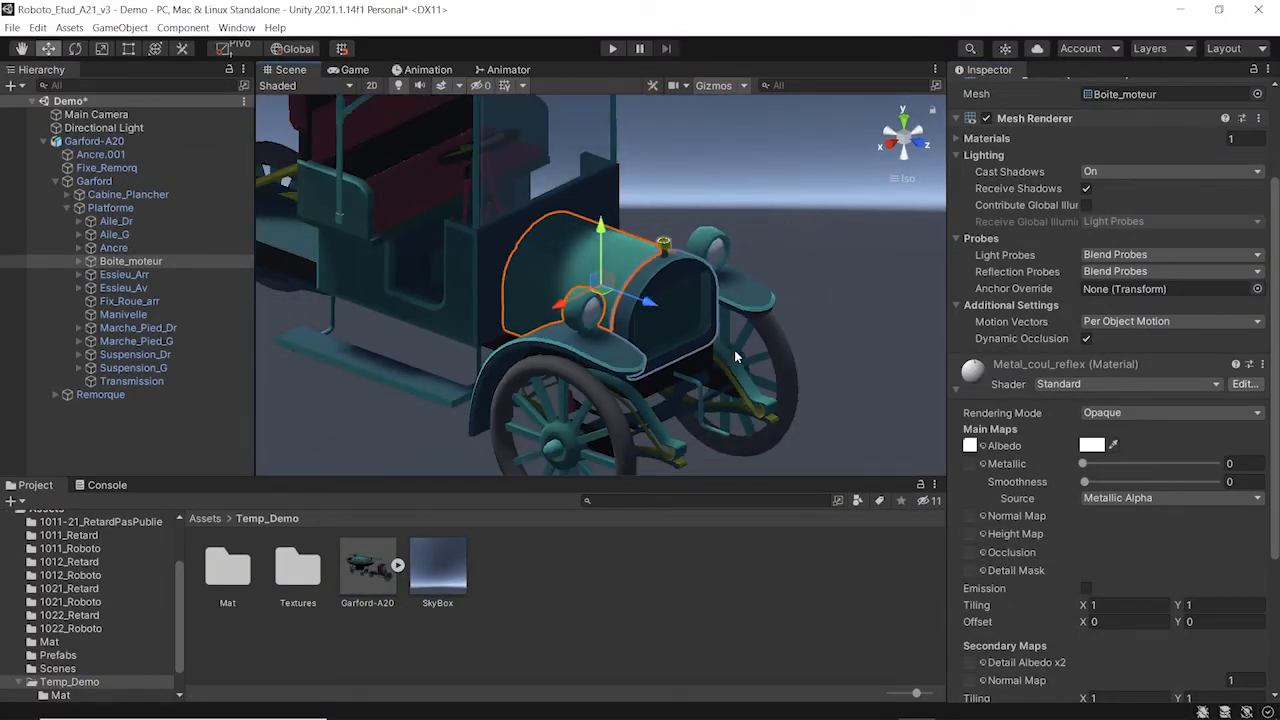
click(739, 350)
click(738, 333)
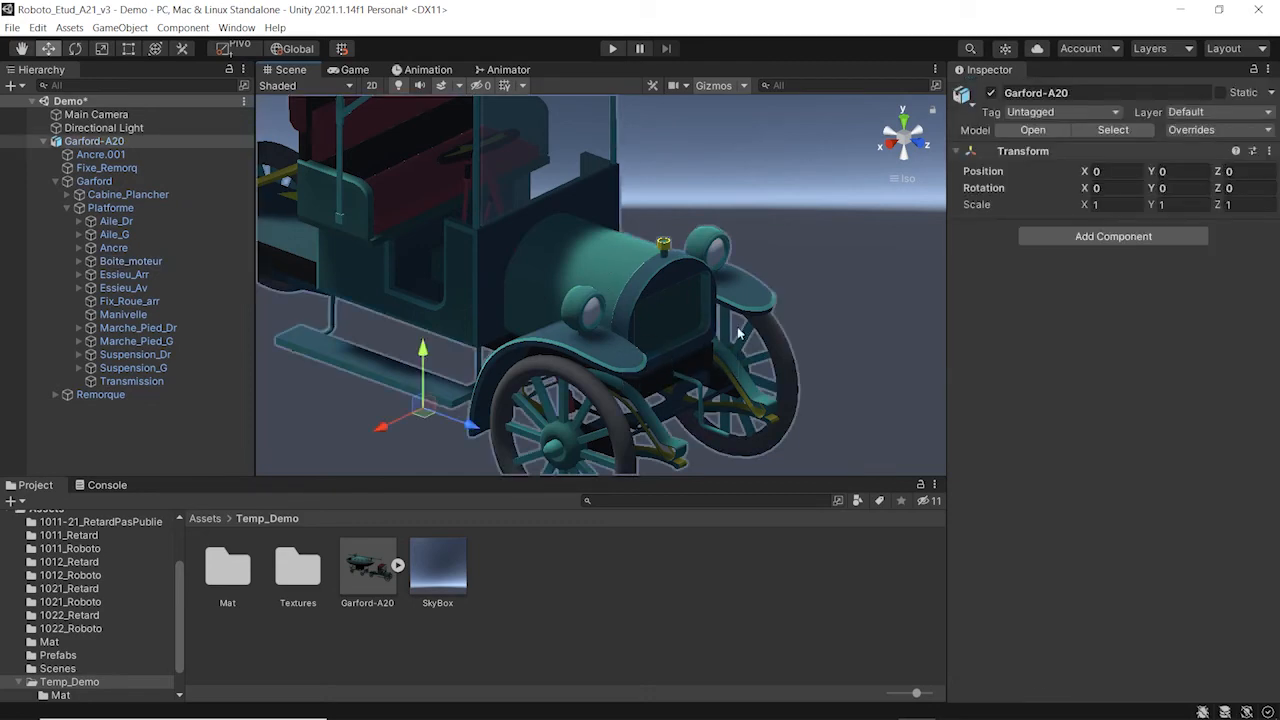
click(632, 287)
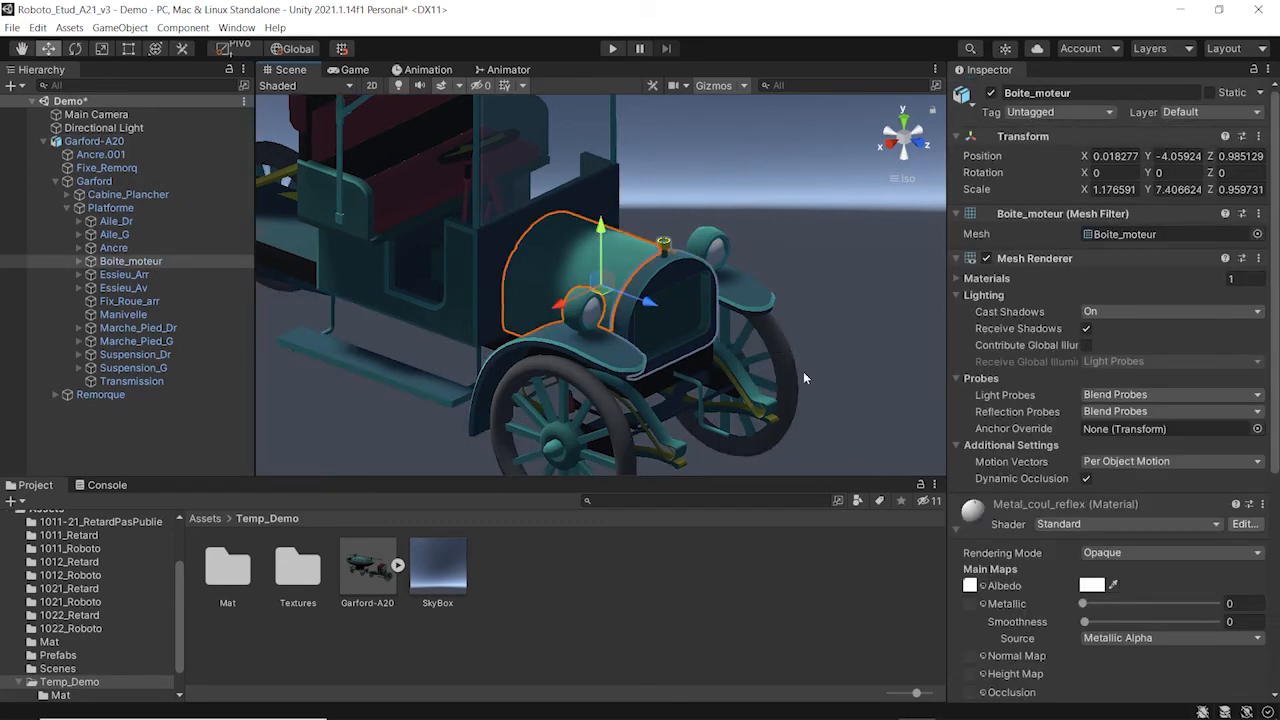
alt+drag(810, 386, 784, 445)
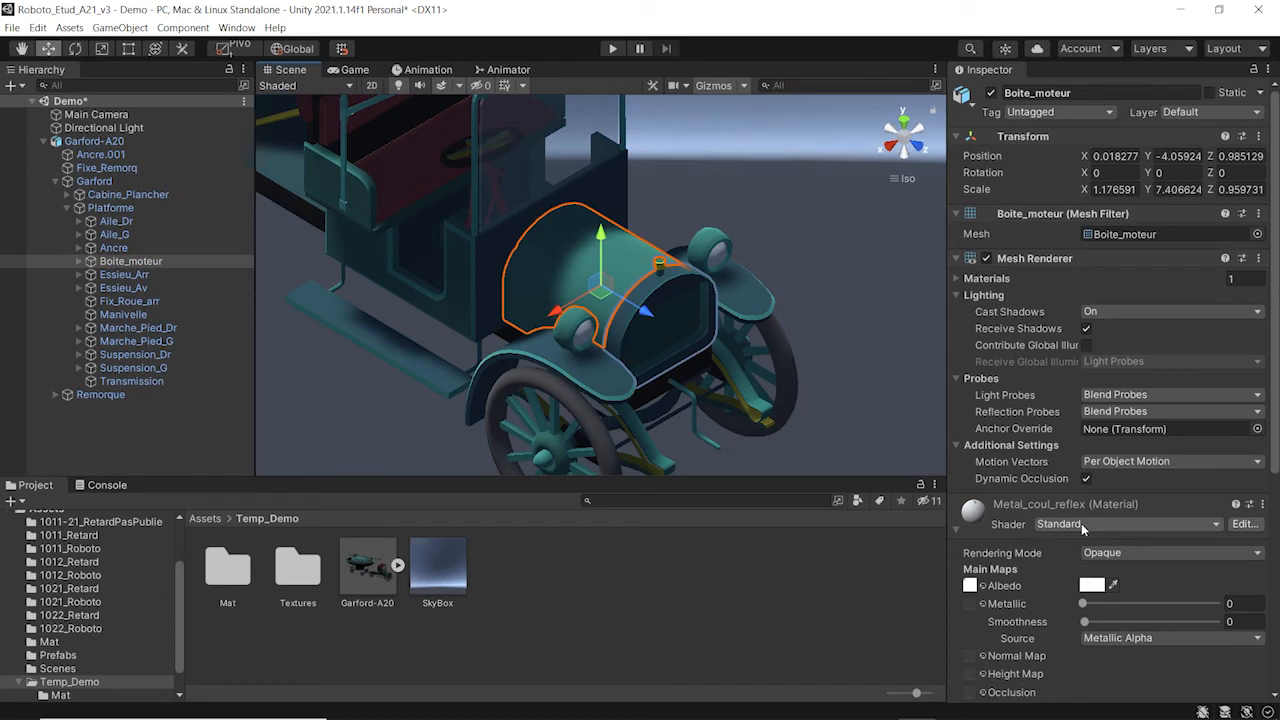
drag(1083, 606, 1183, 622)
alt+drag(706, 361, 655, 392)
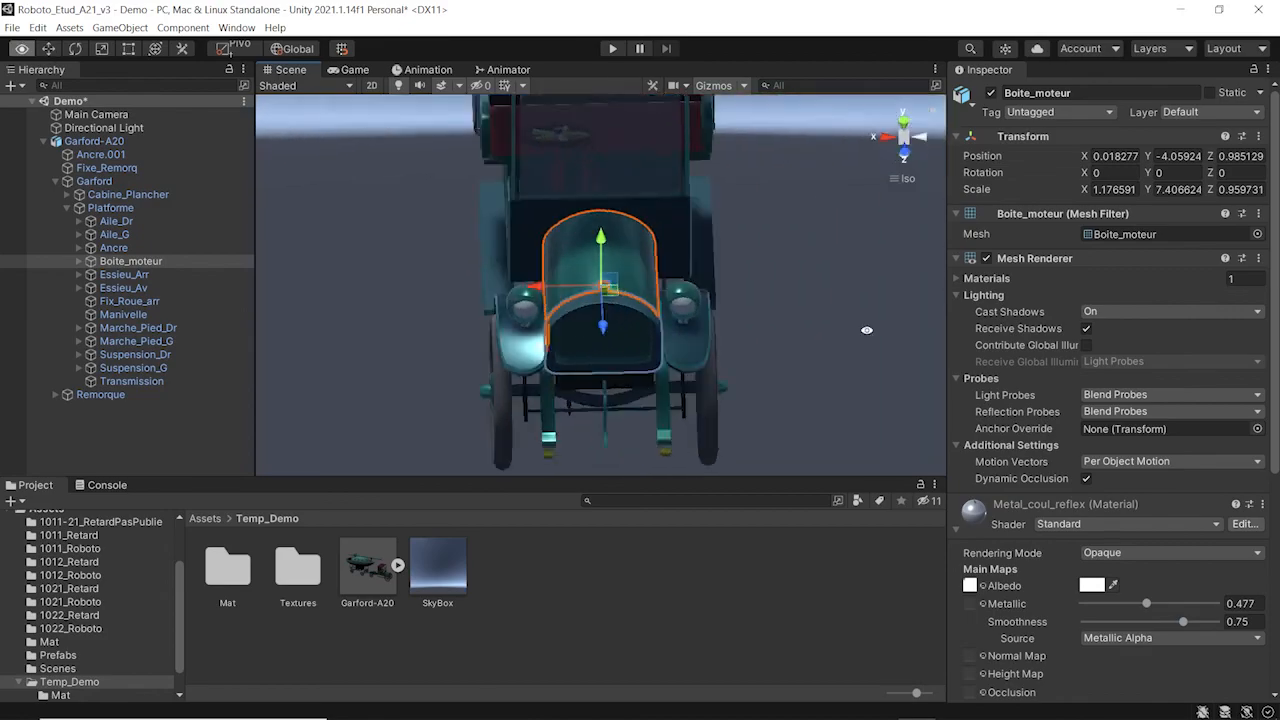